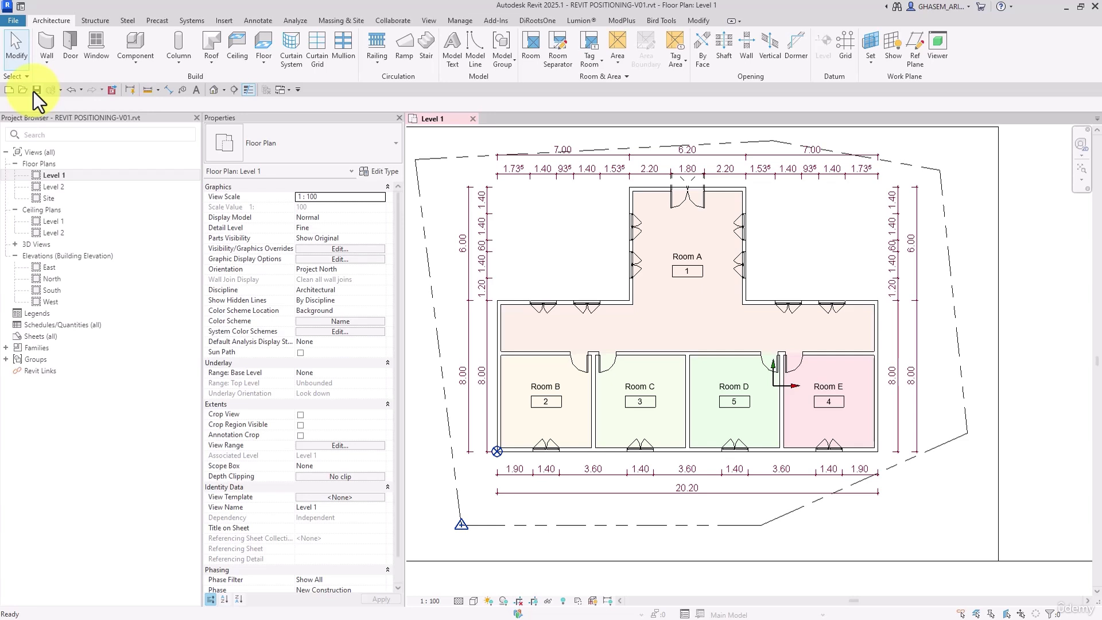
# Examine the asphalt toposolid around the building in the Level 1 plan and the whole model in the default 3D view
pyautogui.click(1028, 250)
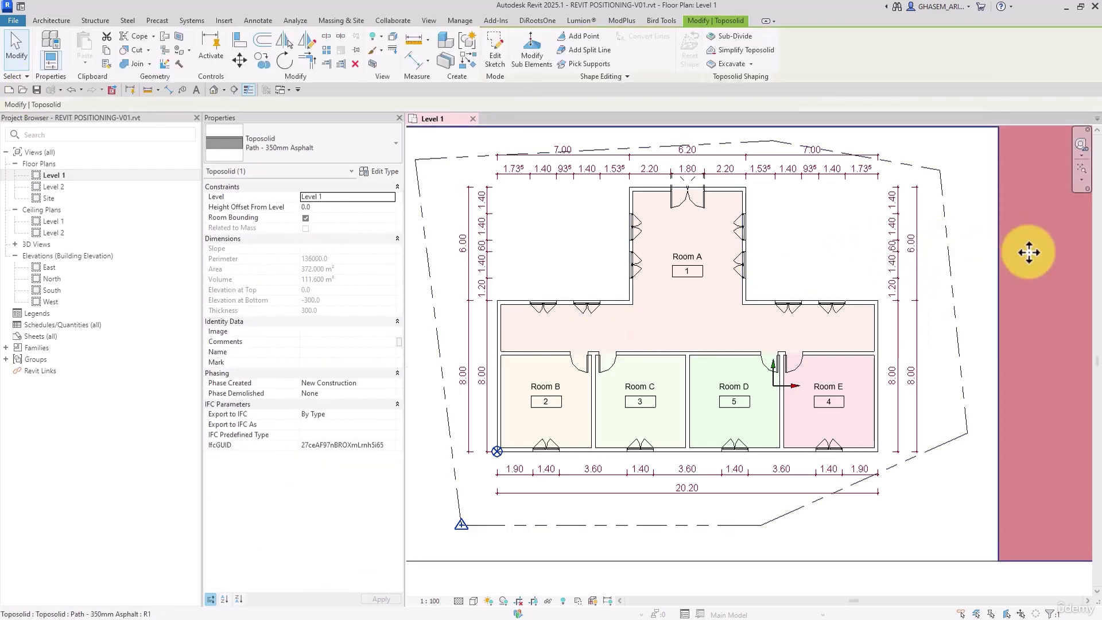
pyautogui.scroll(-2, 1029, 252)
pyautogui.moveTo(1028, 256); pyautogui.dragTo(1005, 310, button='middle')
pyautogui.click(858, 542)
pyautogui.moveTo(856, 529); pyautogui.dragTo(811, 525, button='middle')
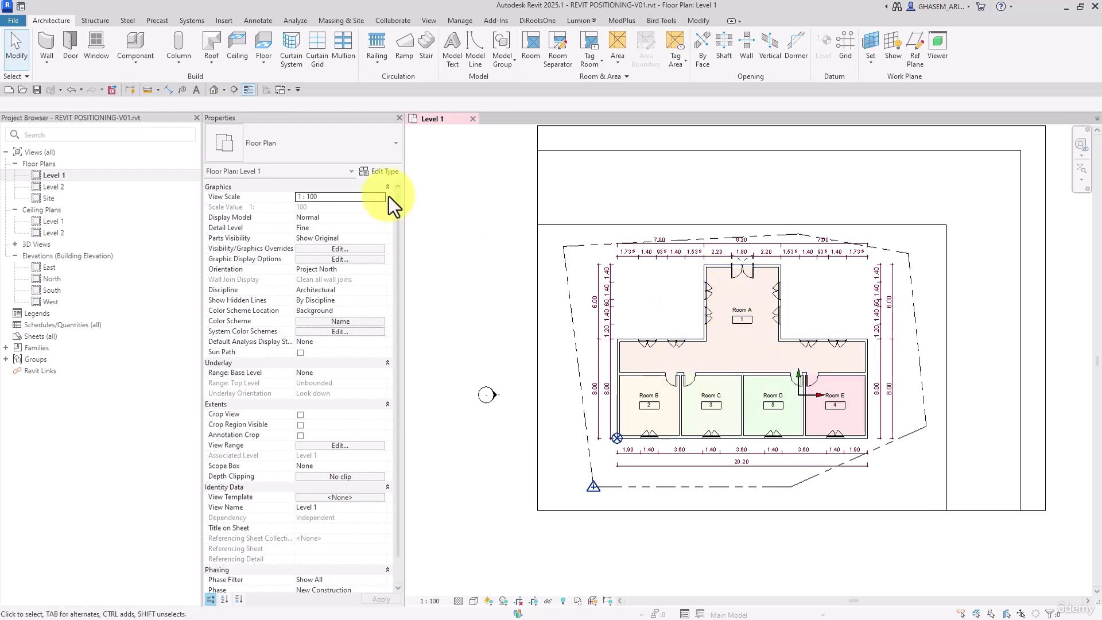
pyautogui.click(211, 87)
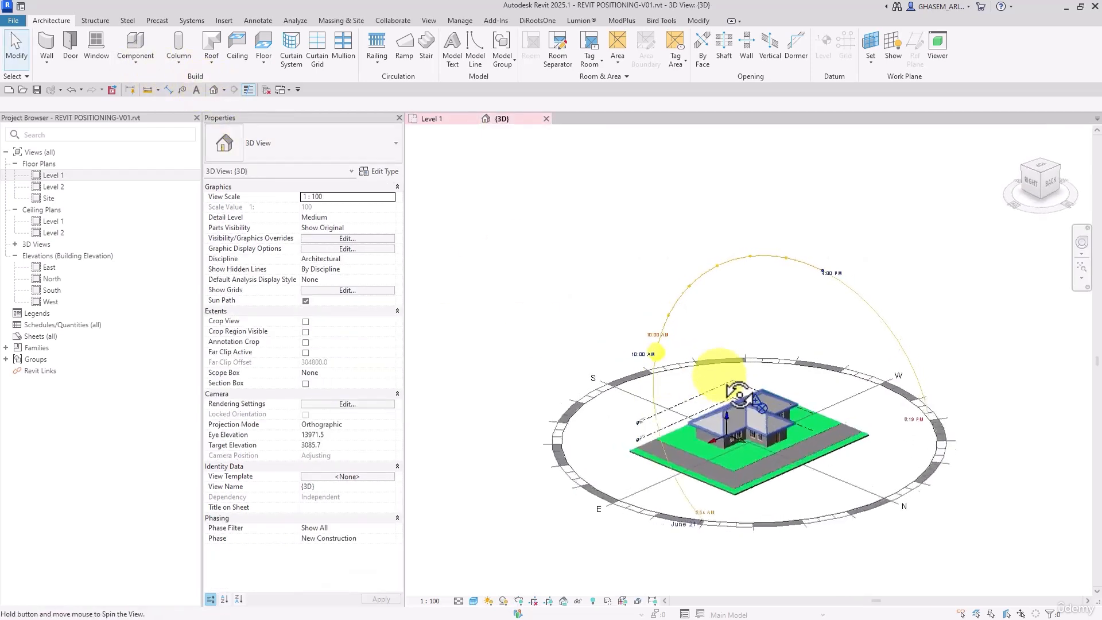
pyautogui.click(546, 118)
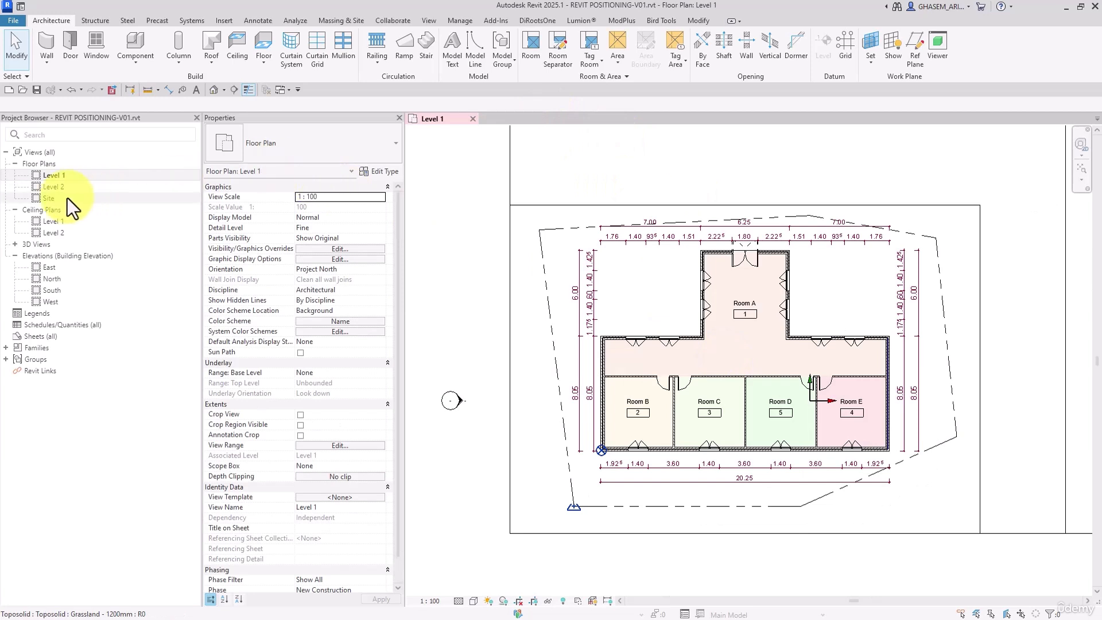
# Duplicate the Level 1 floor plan with its detailing
pyautogui.rightClick(56, 179)
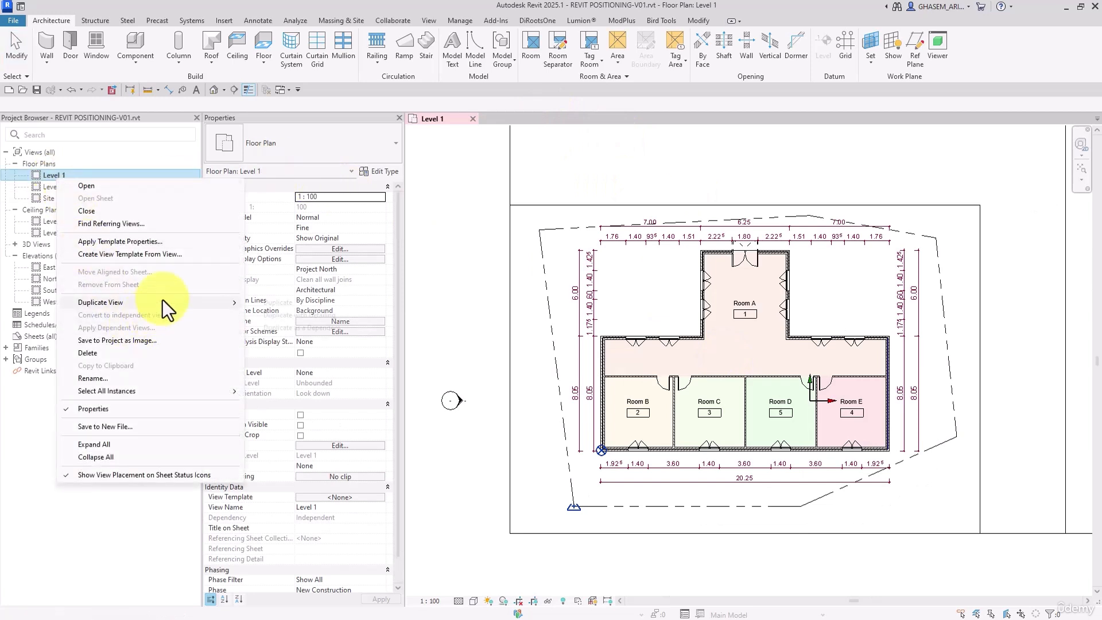
pyautogui.moveTo(163, 301)
pyautogui.click(287, 316)
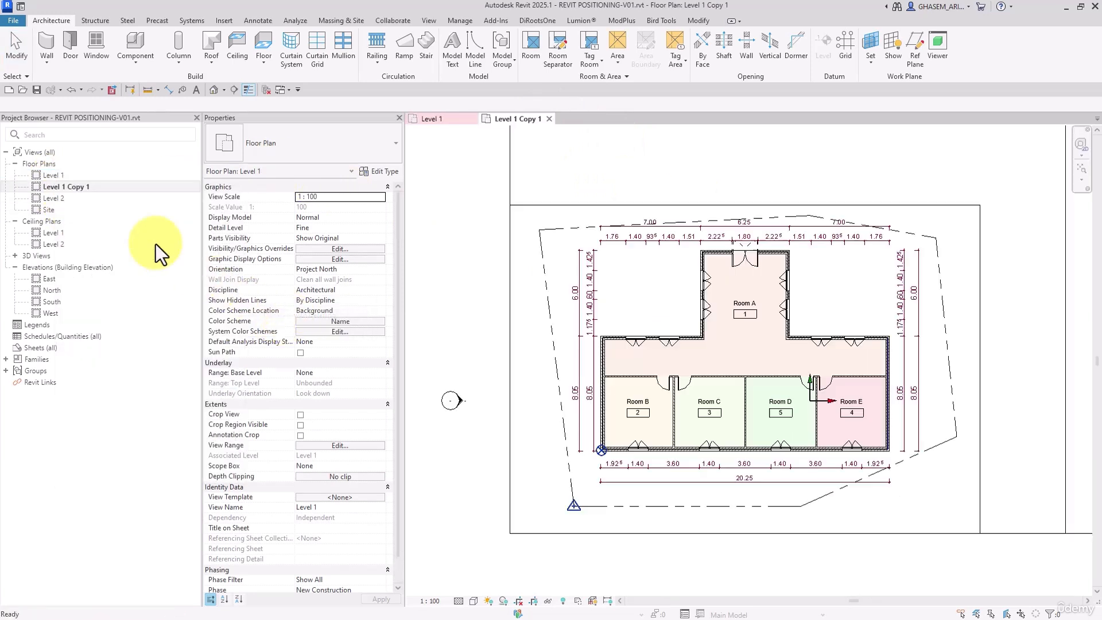
# Rename the duplicated Level 1 floor plan as "Level 1 - Rotate True North"
pyautogui.rightClick(87, 187)
pyautogui.click(130, 385)
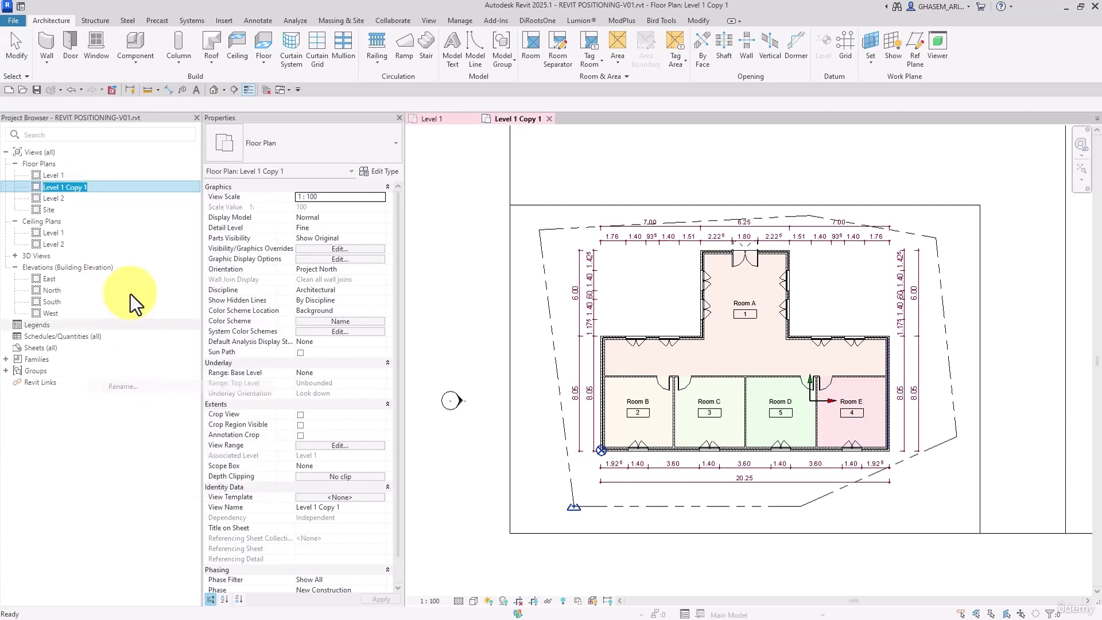
pyautogui.press('BackSpace')
pyautogui.press('BackSpace')
pyautogui.press('BackSpace')
pyautogui.press('BackSpace')
pyautogui.press('BackSpace')
pyautogui.press('BackSpace')
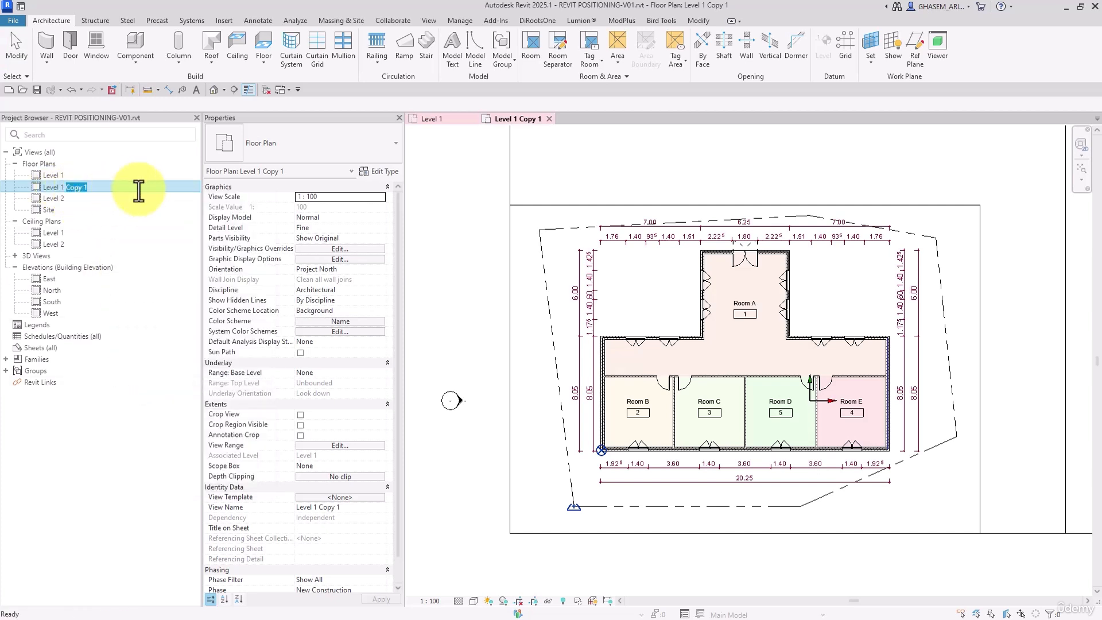
pyautogui.write('- Rotate True North')
pyautogui.press('Return')
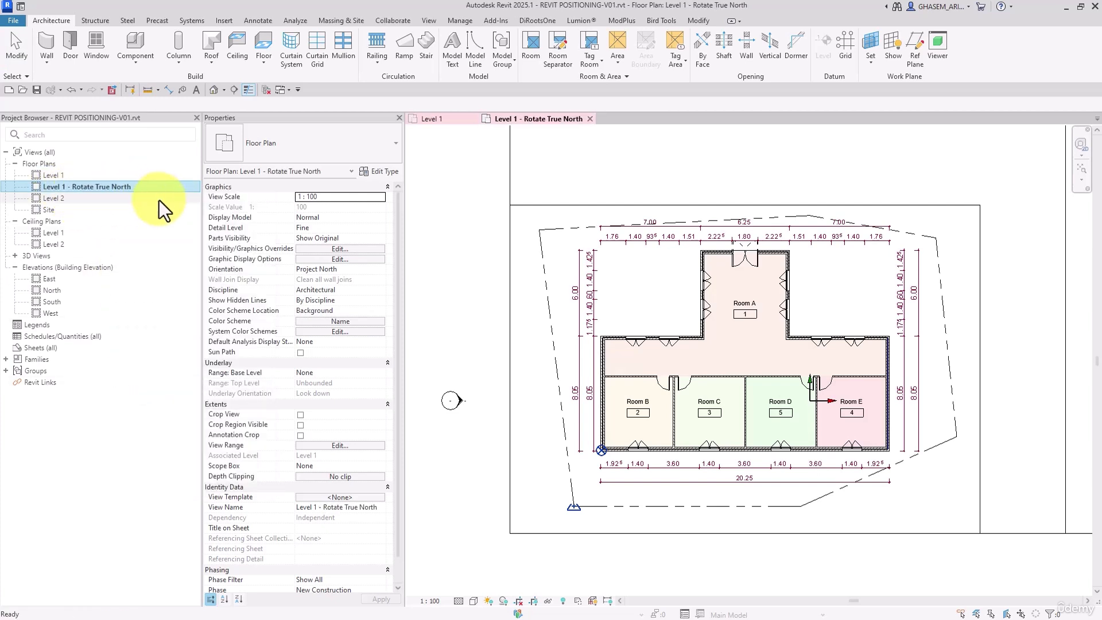
# Duplicate the Level 1 - Rotate True North floor plan with its detailing
pyautogui.rightClick(96, 189)
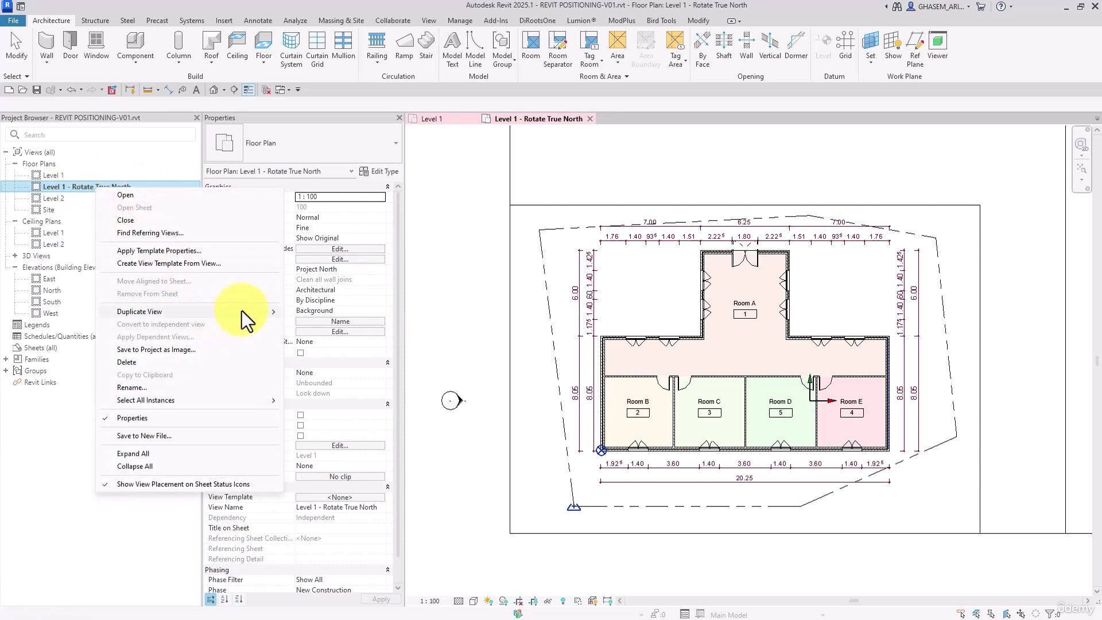
pyautogui.moveTo(243, 311)
pyautogui.click(325, 325)
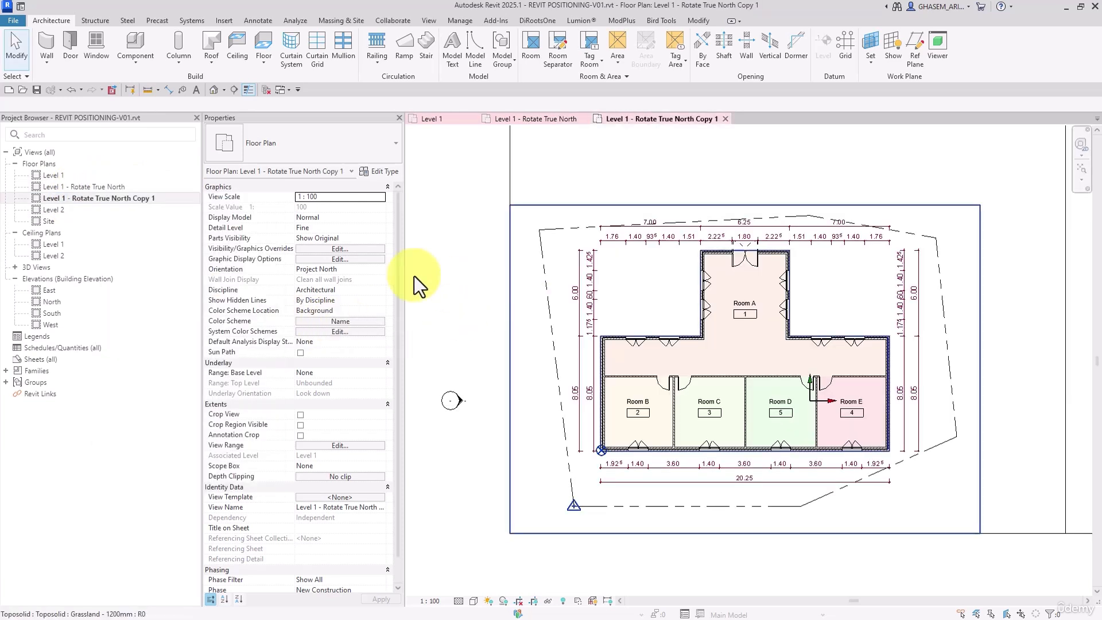
# Rename the copy of the Rotate True North plan as "Level 1 - Rotate Project North"
pyautogui.rightClick(115, 197)
pyautogui.click(153, 396)
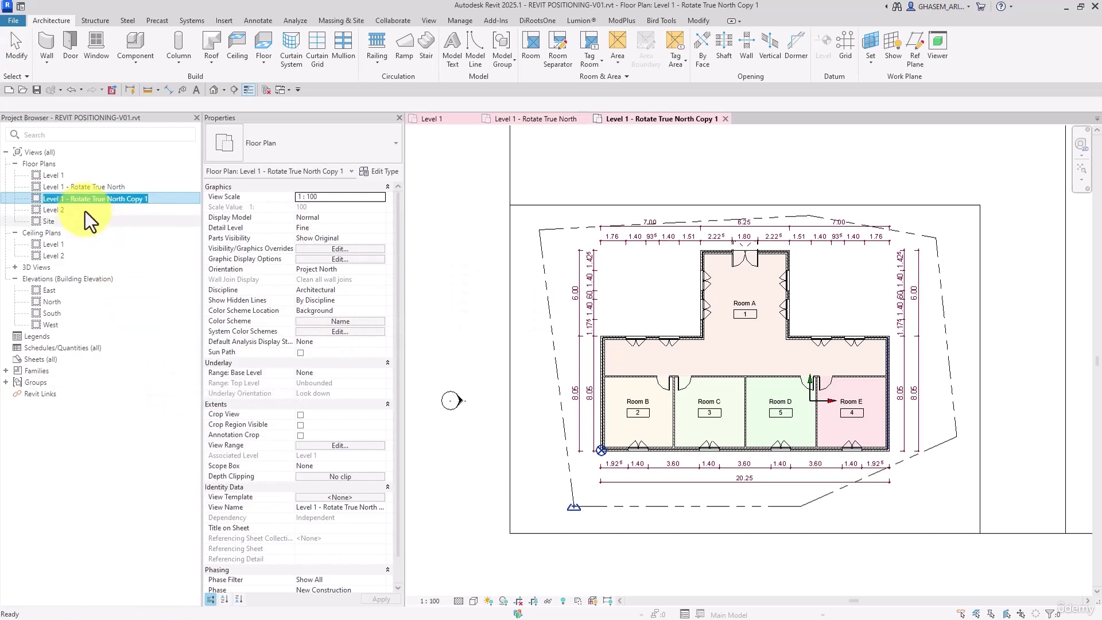
pyautogui.doubleClick(97, 199)
pyautogui.write('Project')
pyautogui.moveTo(135, 199); pyautogui.dragTo(190, 197)
pyautogui.press('BackSpace')
pyautogui.press('Return')
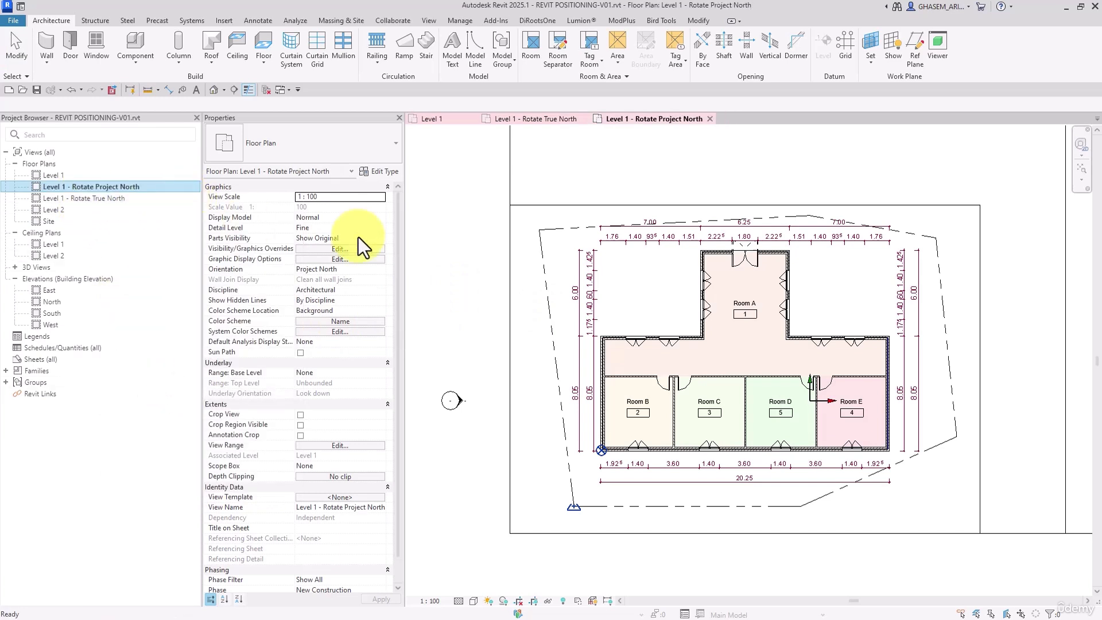
pyautogui.click(475, 276)
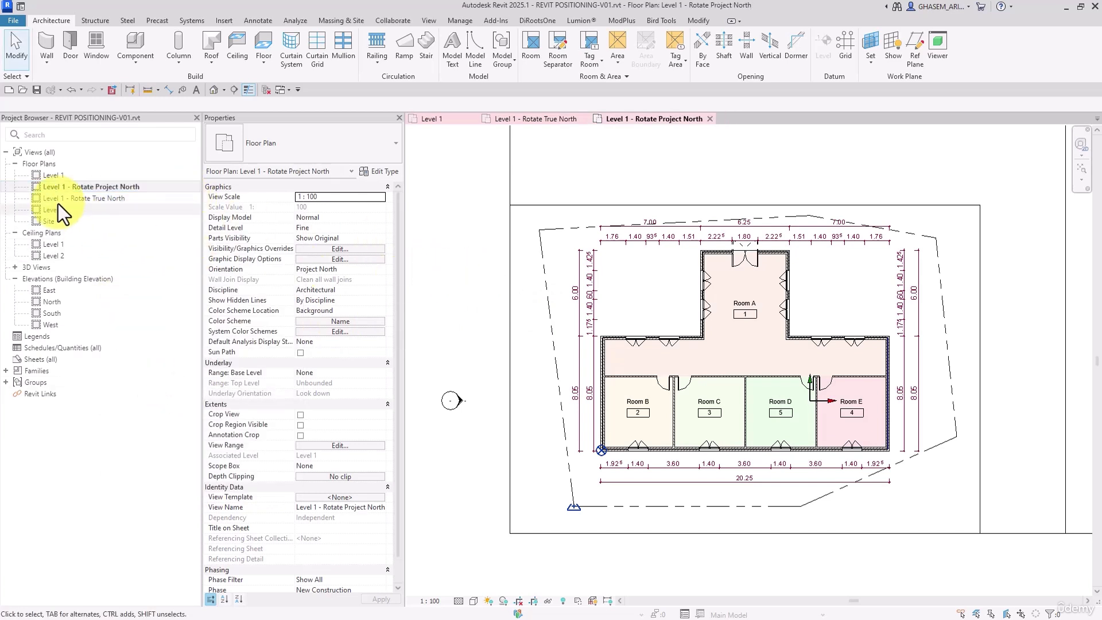
# Open the Level 1 - Rotate True North plan and place an M_North Arrow-1 symbol in the open area right of Room A
pyautogui.doubleClick(104, 199)
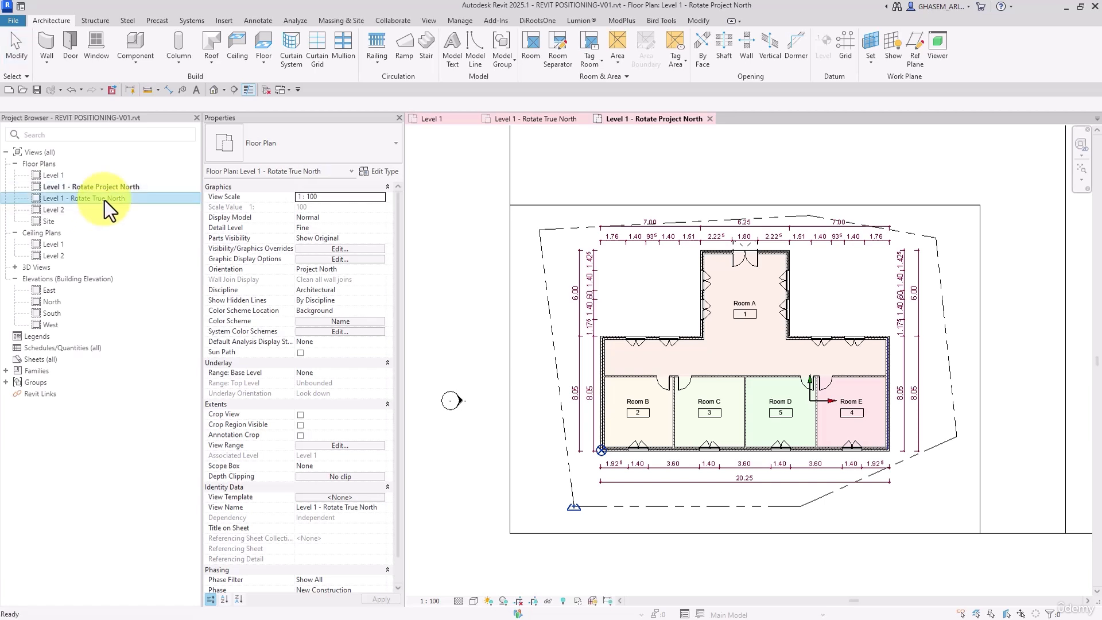
pyautogui.scroll(-1, 521, 239)
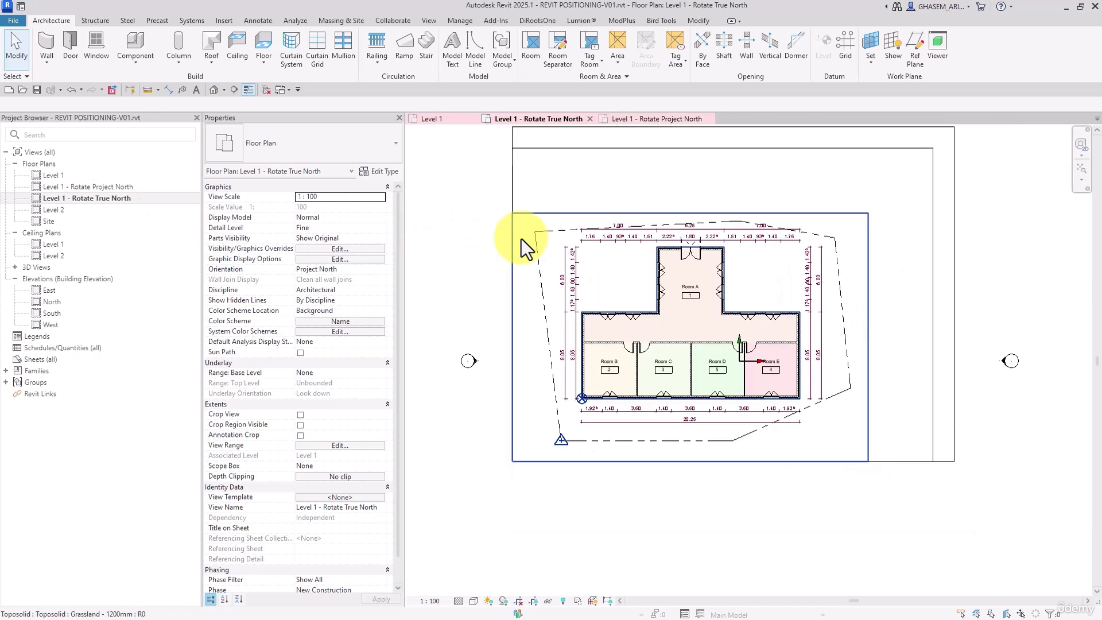
pyautogui.moveTo(536, 241); pyautogui.dragTo(537, 264, button='middle')
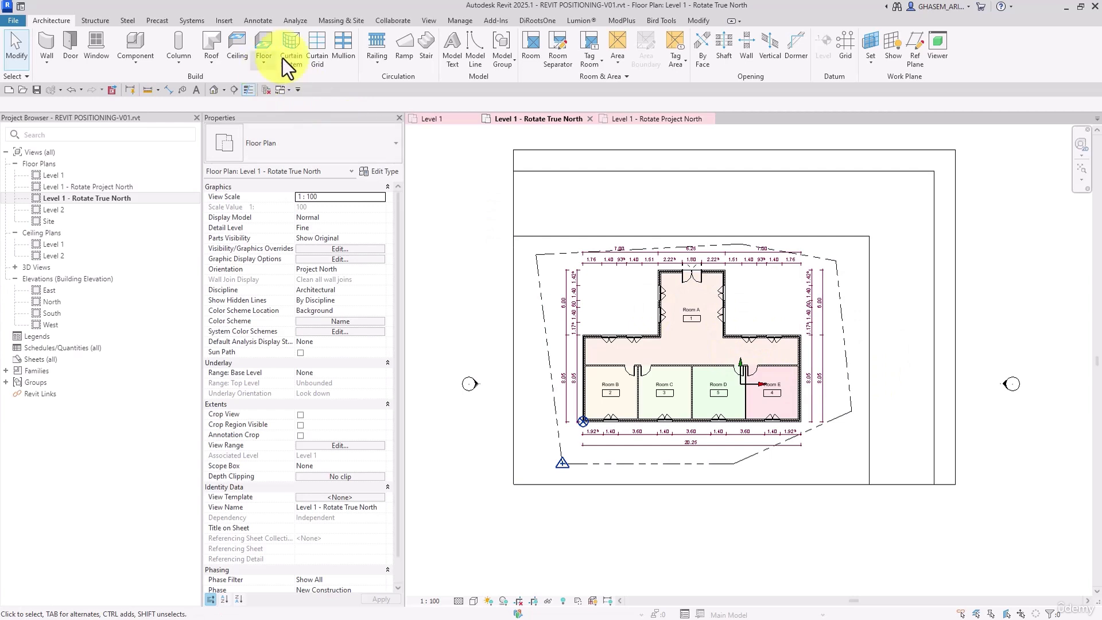
pyautogui.click(256, 21)
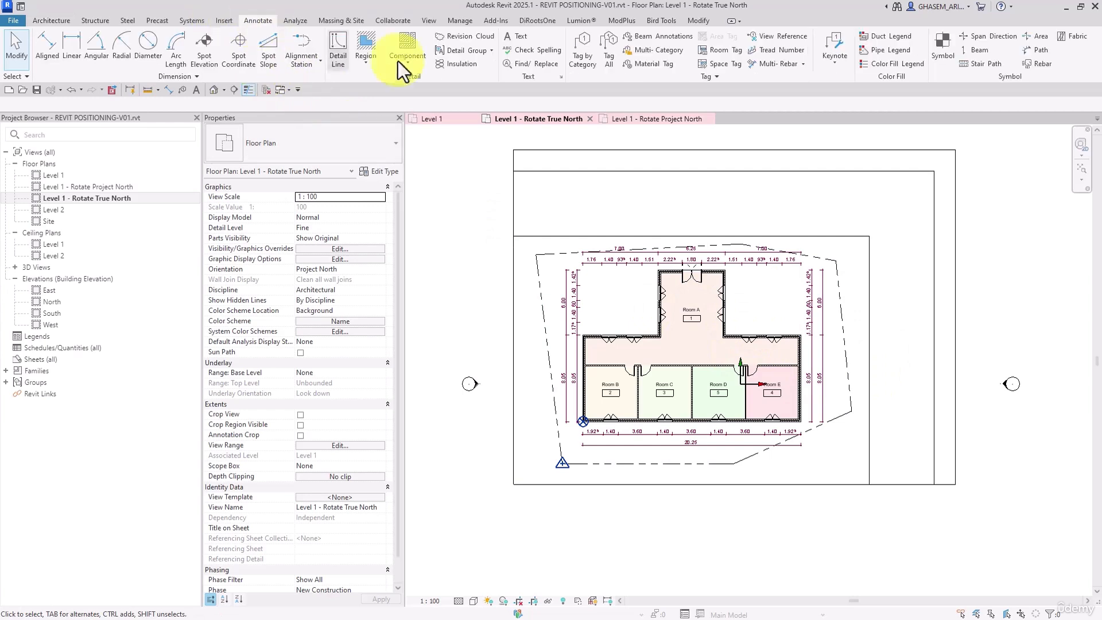
pyautogui.click(941, 47)
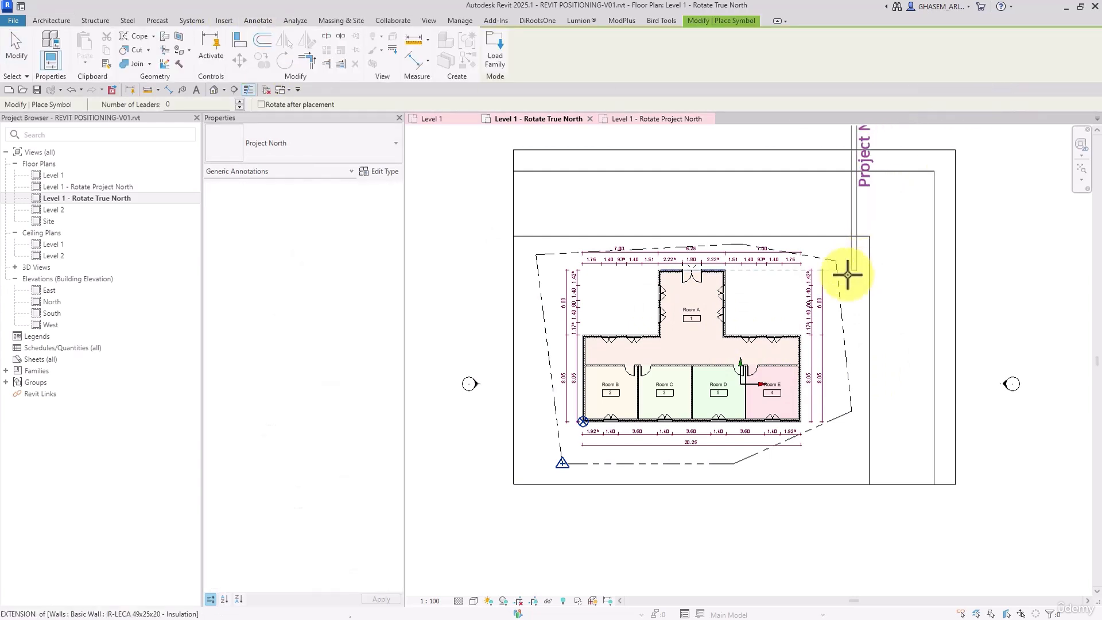
pyautogui.click(278, 138)
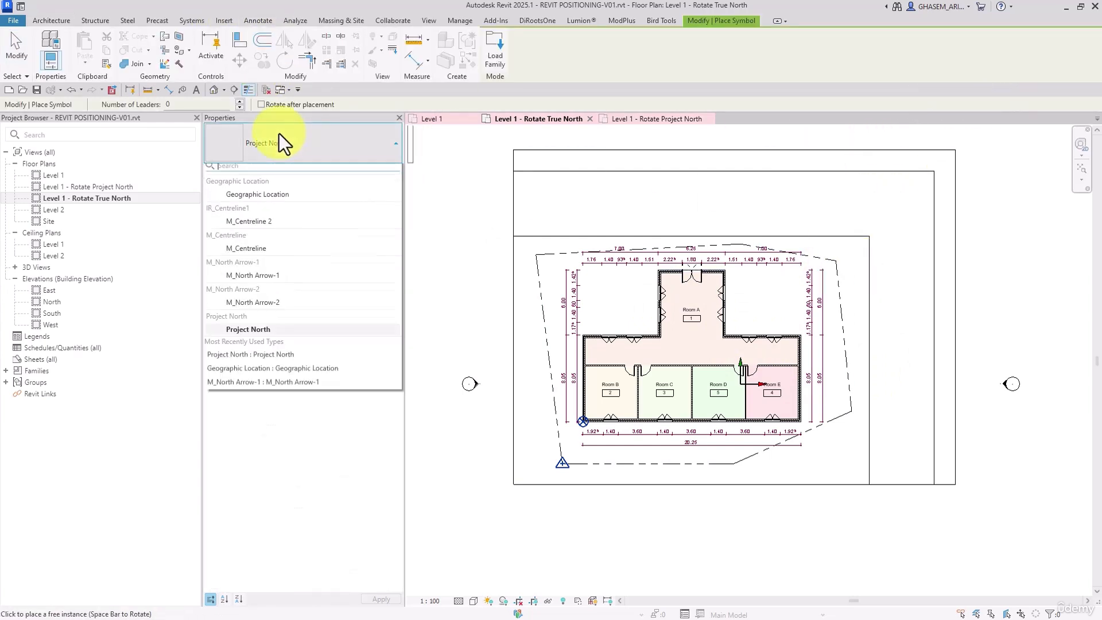
pyautogui.click(263, 277)
pyautogui.scroll(3, 771, 298)
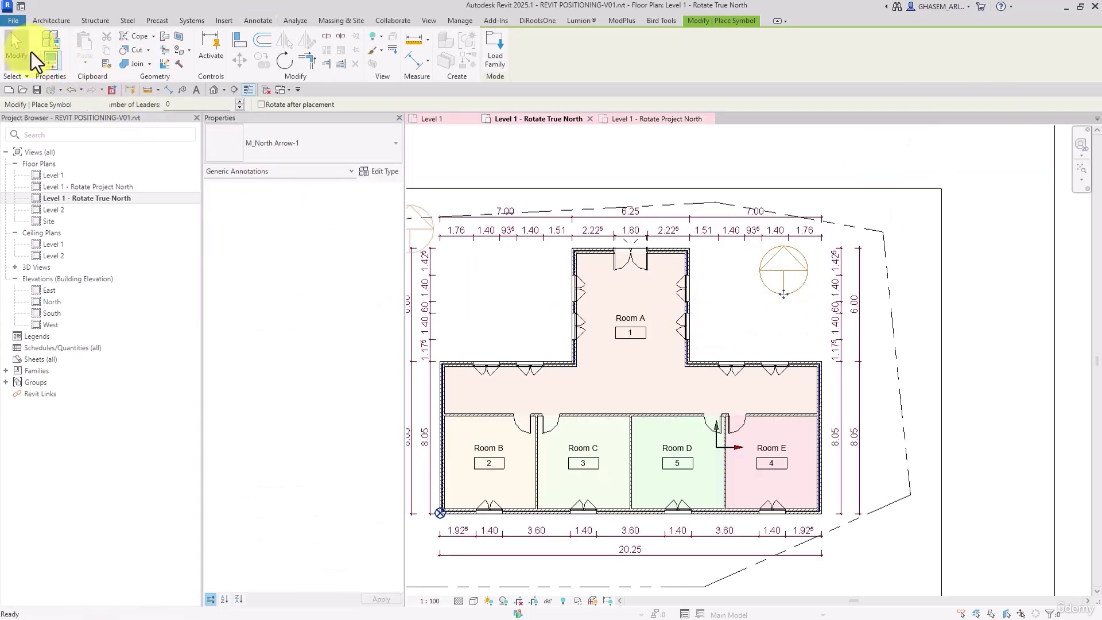
pyautogui.click(26, 51)
# Select the survey point at the property line's lower-left corner and examine its coordinate and geolocation properties
pyautogui.scroll(-3, 722, 334)
pyautogui.moveTo(727, 380); pyautogui.dragTo(774, 321, button='middle')
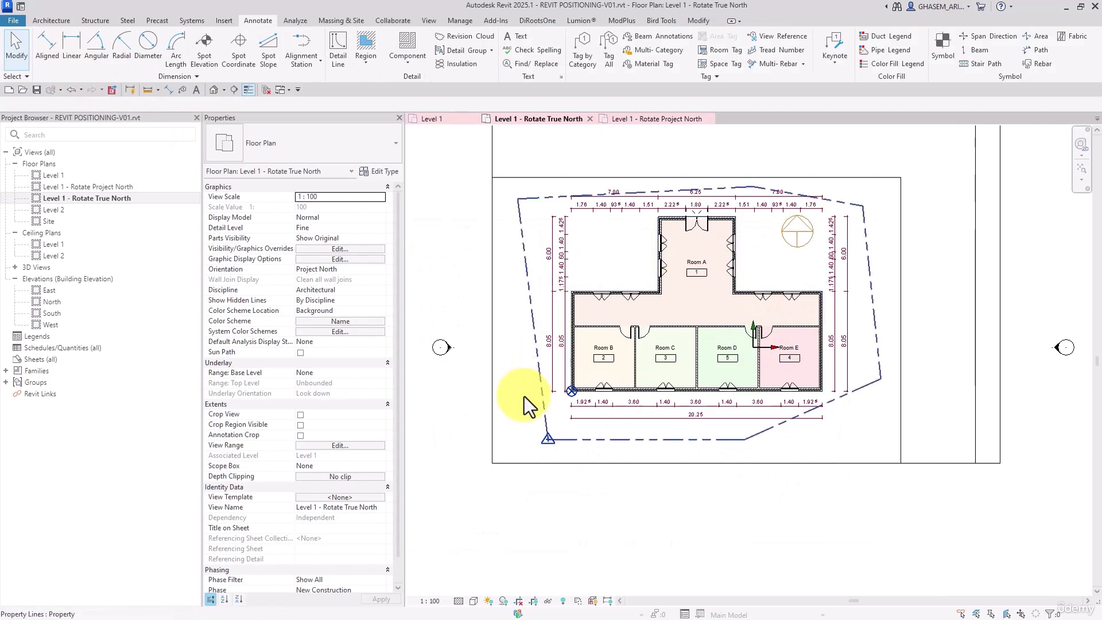
pyautogui.click(549, 445)
pyautogui.click(526, 491)
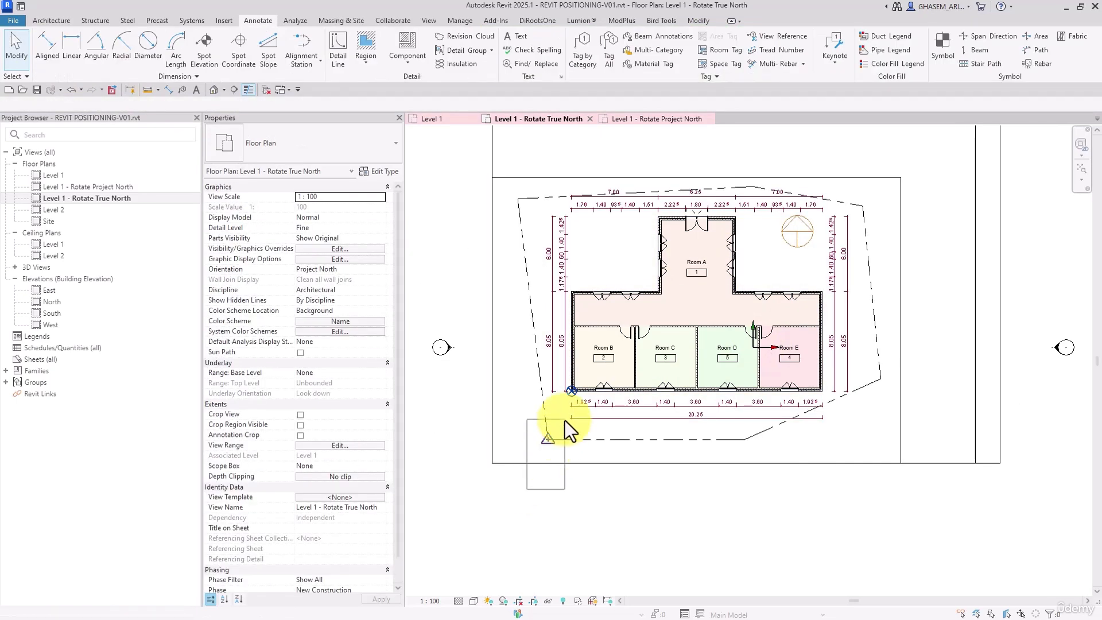
pyautogui.click(549, 439)
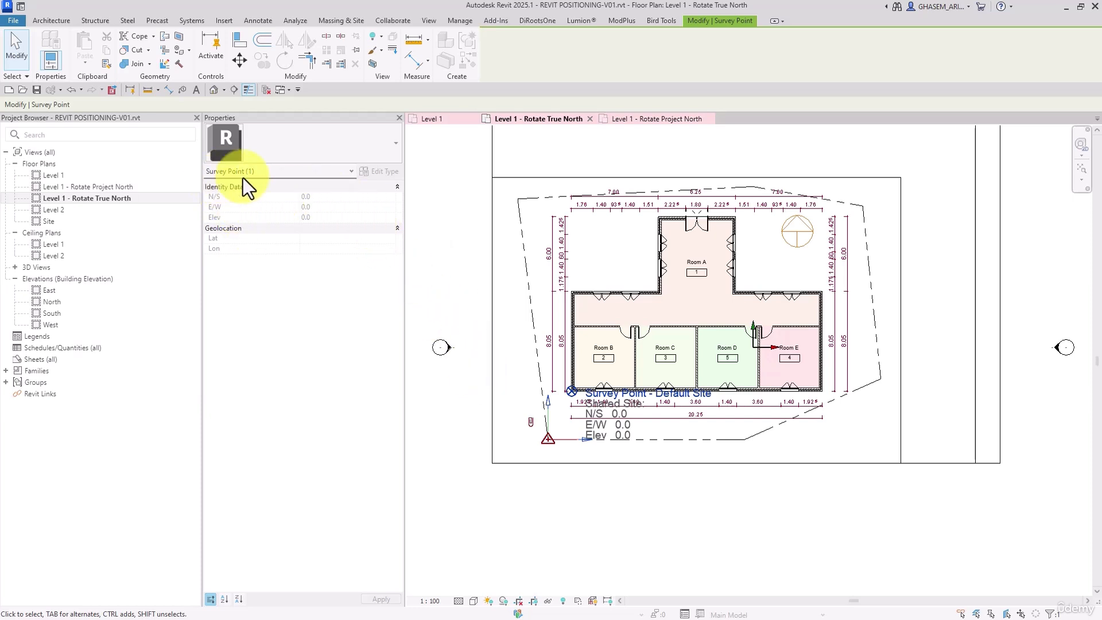
pyautogui.click(471, 236)
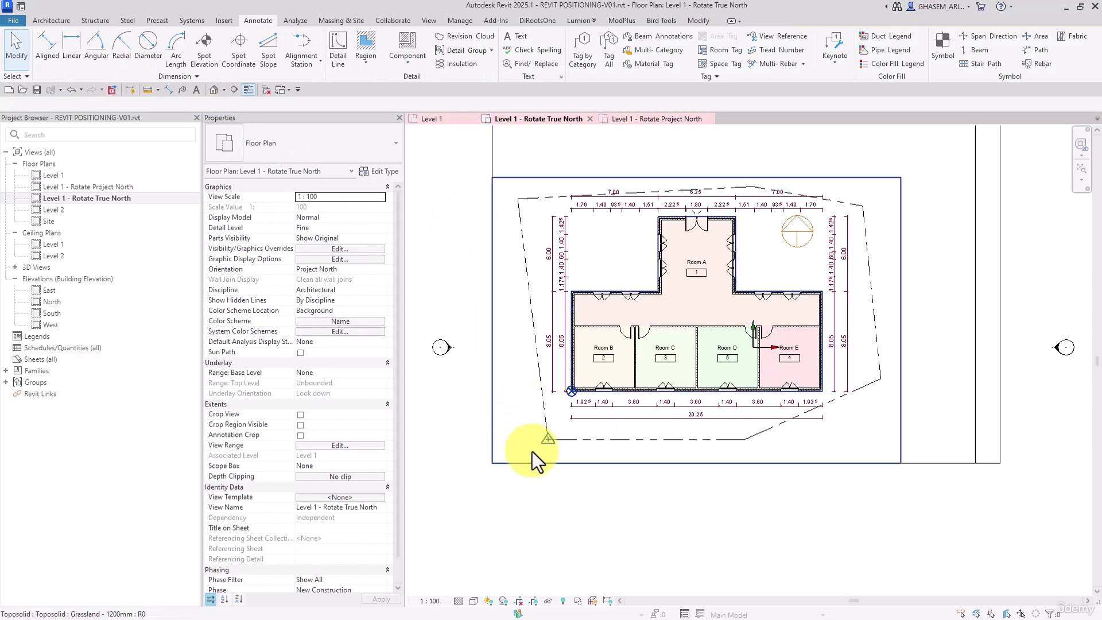
pyautogui.moveTo(515, 504); pyautogui.dragTo(594, 422)
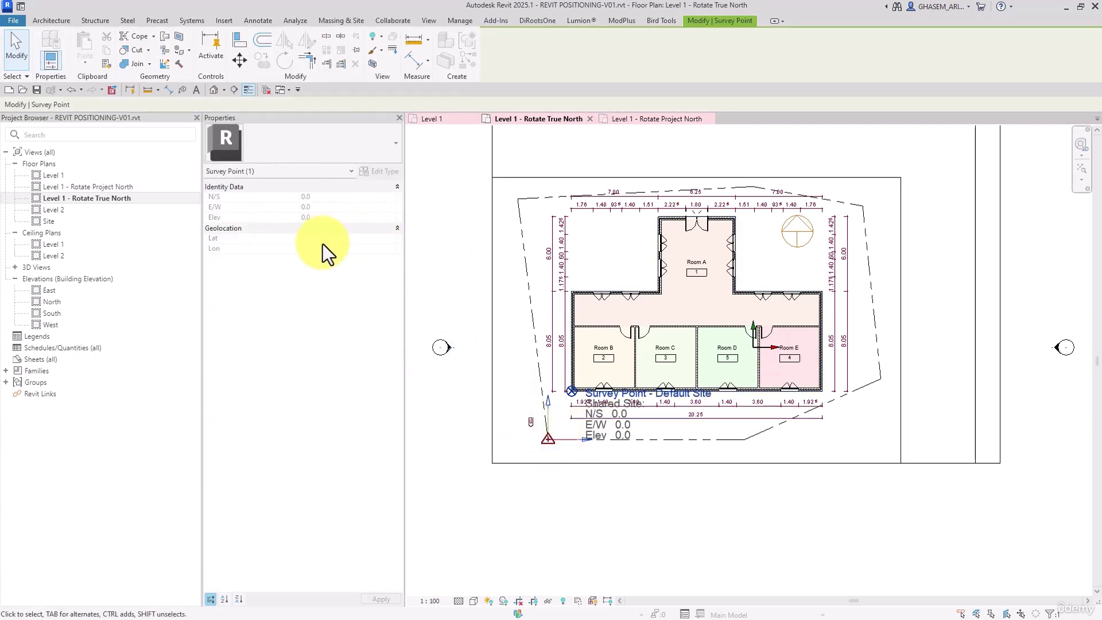
pyautogui.click(567, 521)
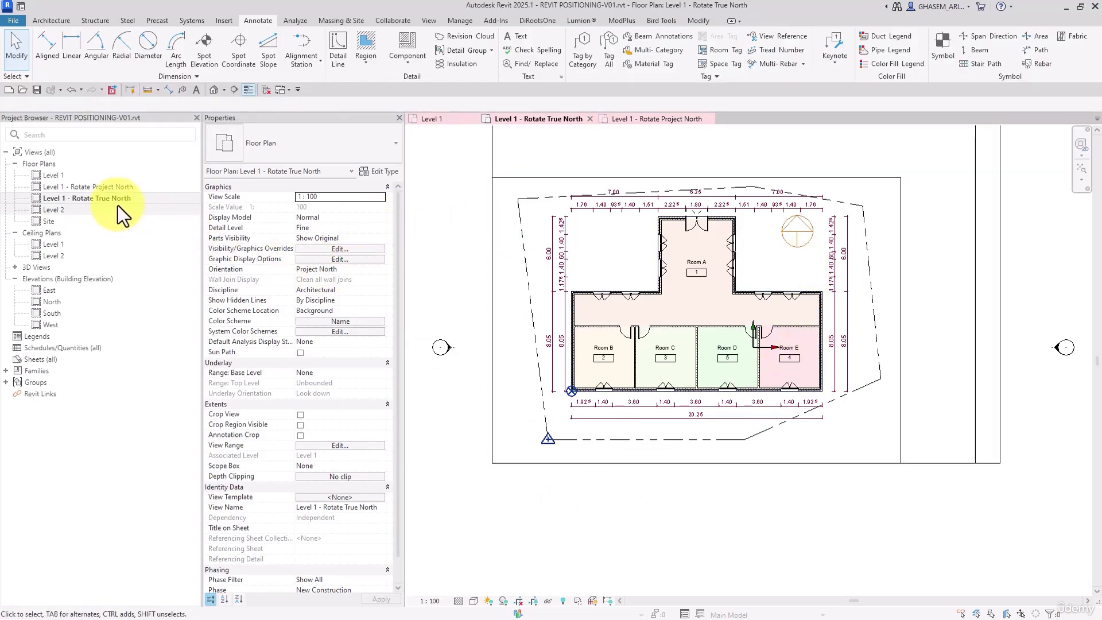
# Set the orientation of the Level 1 - Rotate True North plan to True North
pyautogui.click(365, 270)
pyautogui.click(381, 270)
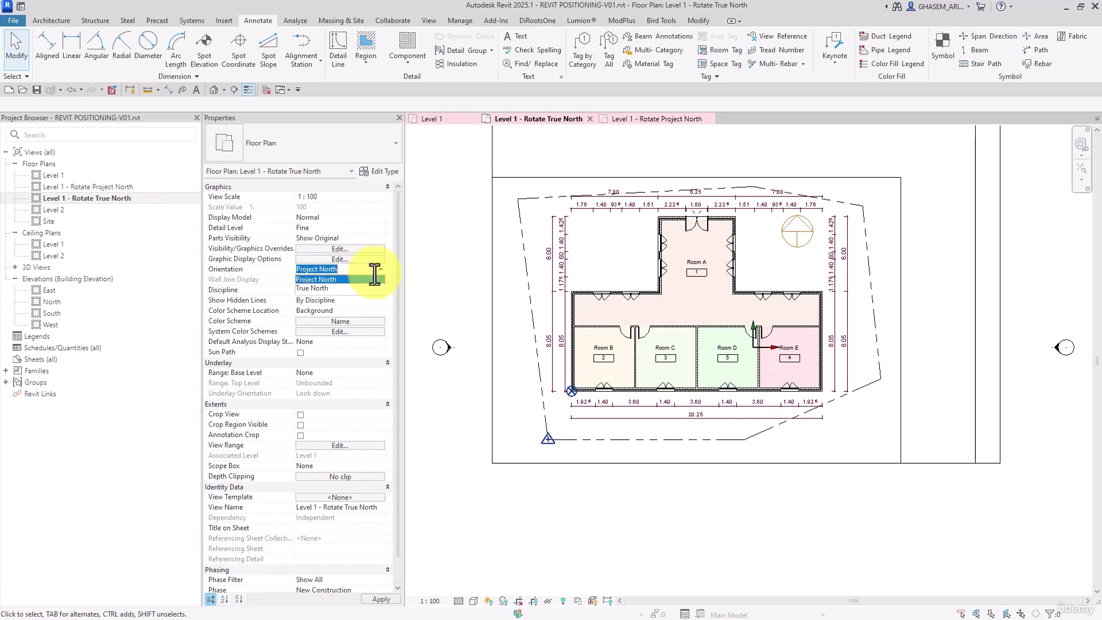
pyautogui.click(312, 291)
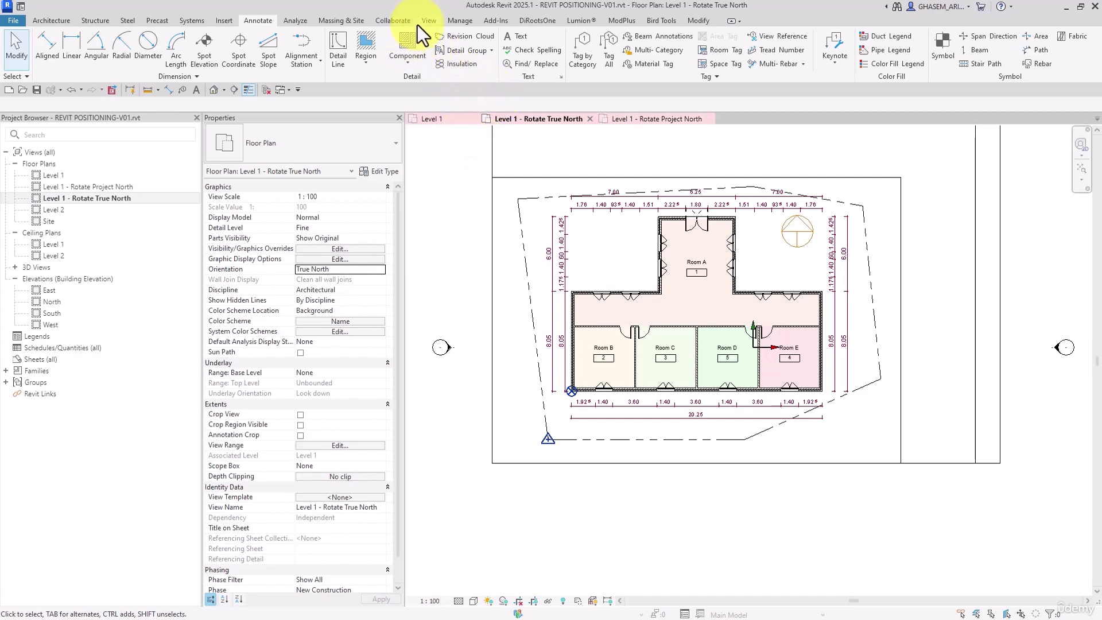
# Start the Rotate True North command in the Level 1 - Rotate True North plan and examine its angle and direction options
pyautogui.click(459, 22)
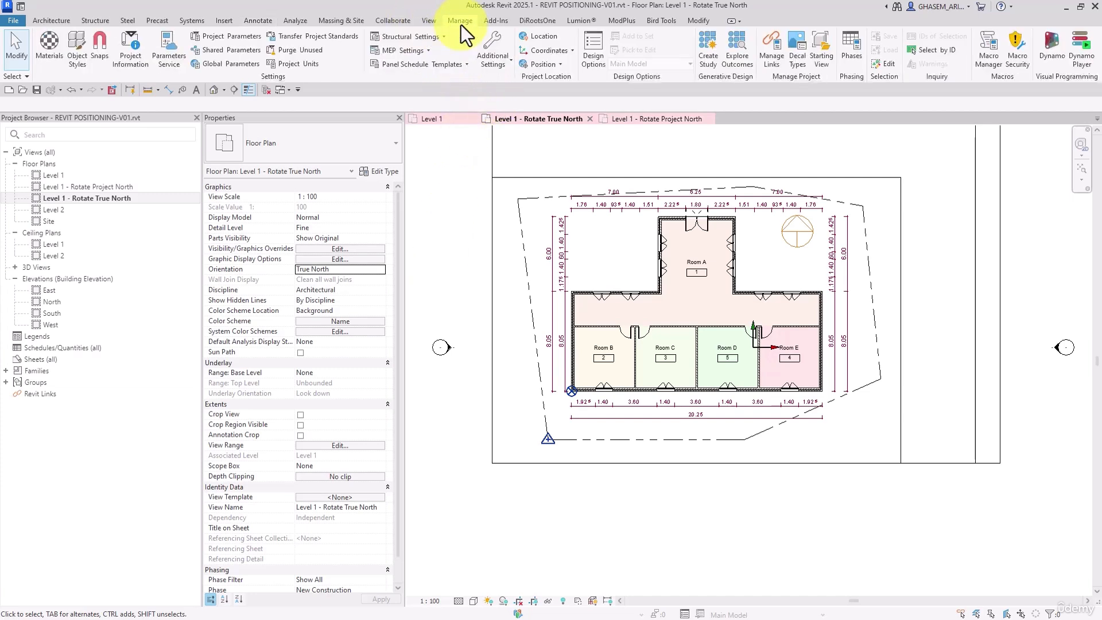
pyautogui.click(553, 63)
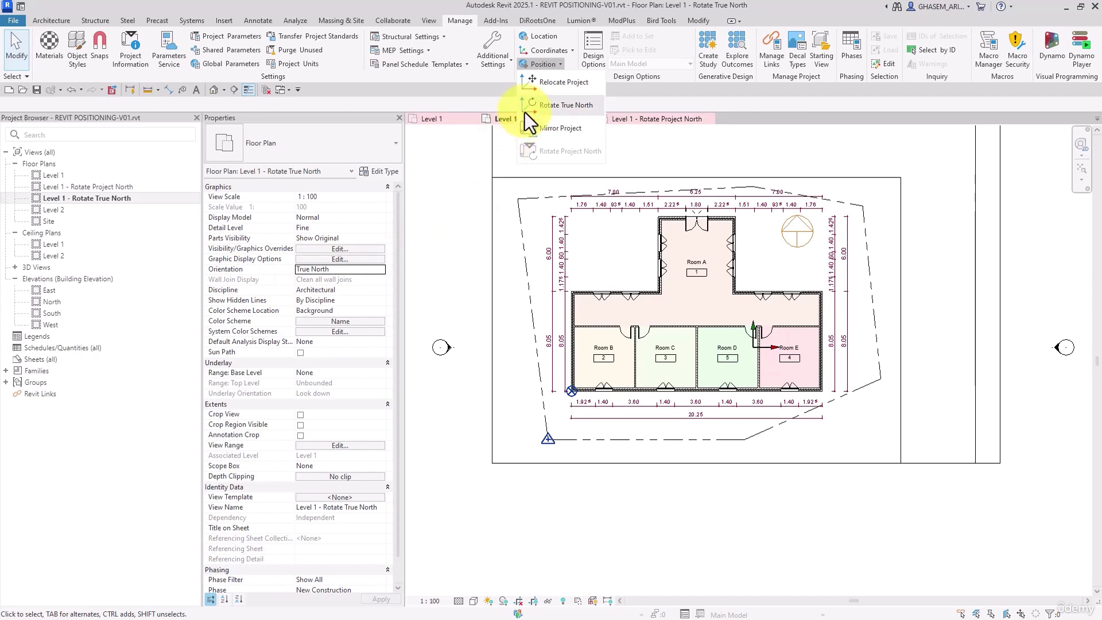
pyautogui.click(574, 105)
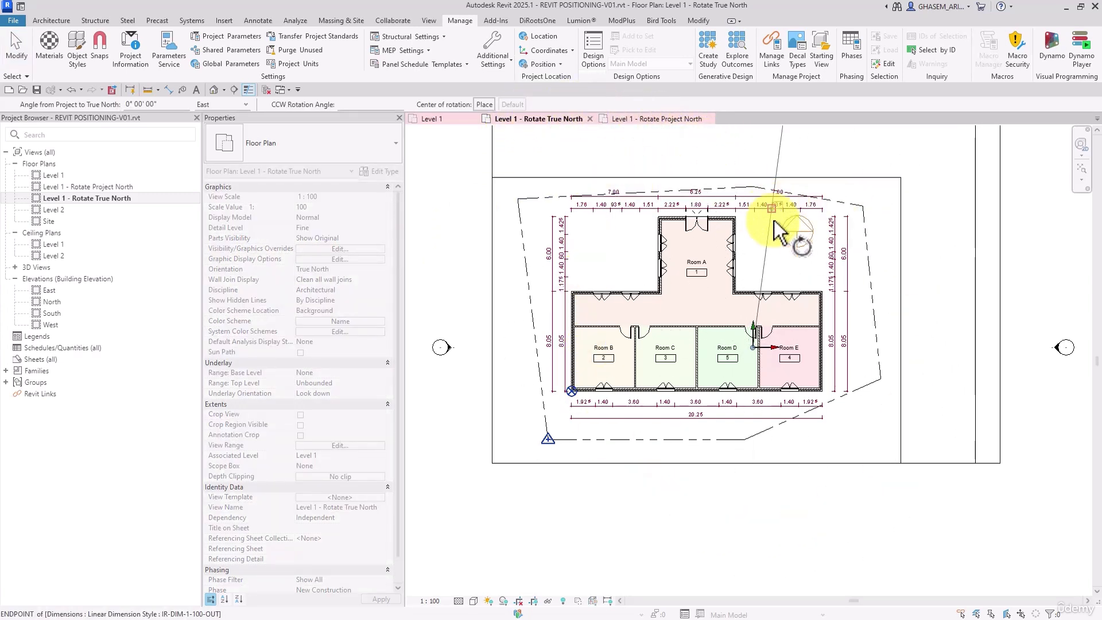
pyautogui.scroll(-2, 777, 234)
pyautogui.moveTo(666, 233); pyautogui.dragTo(763, 367)
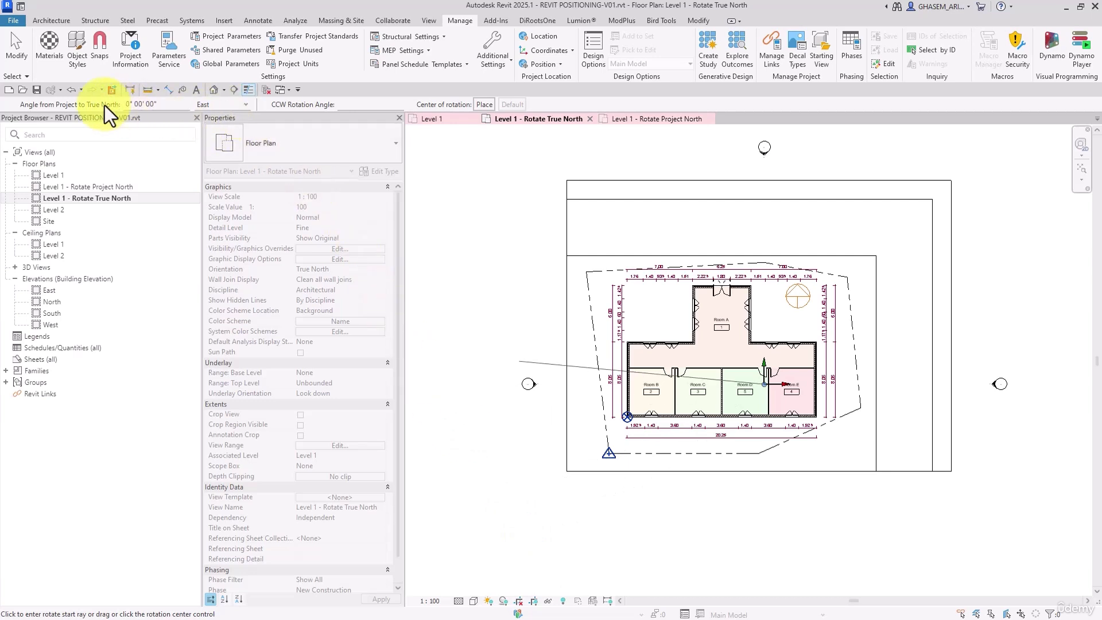
pyautogui.click(153, 105)
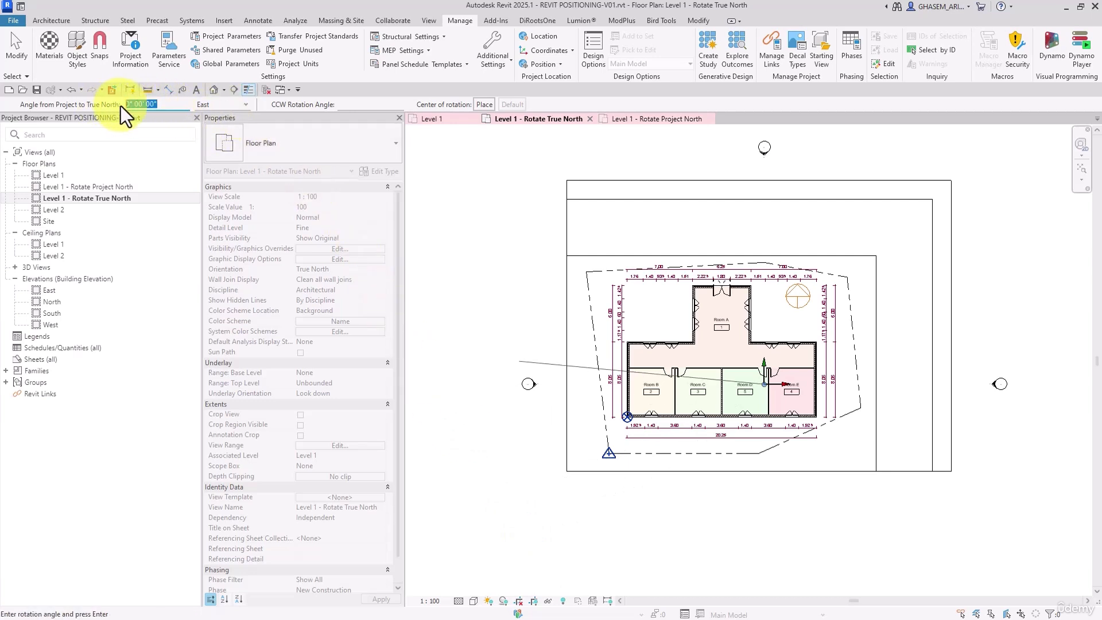
pyautogui.click(150, 105)
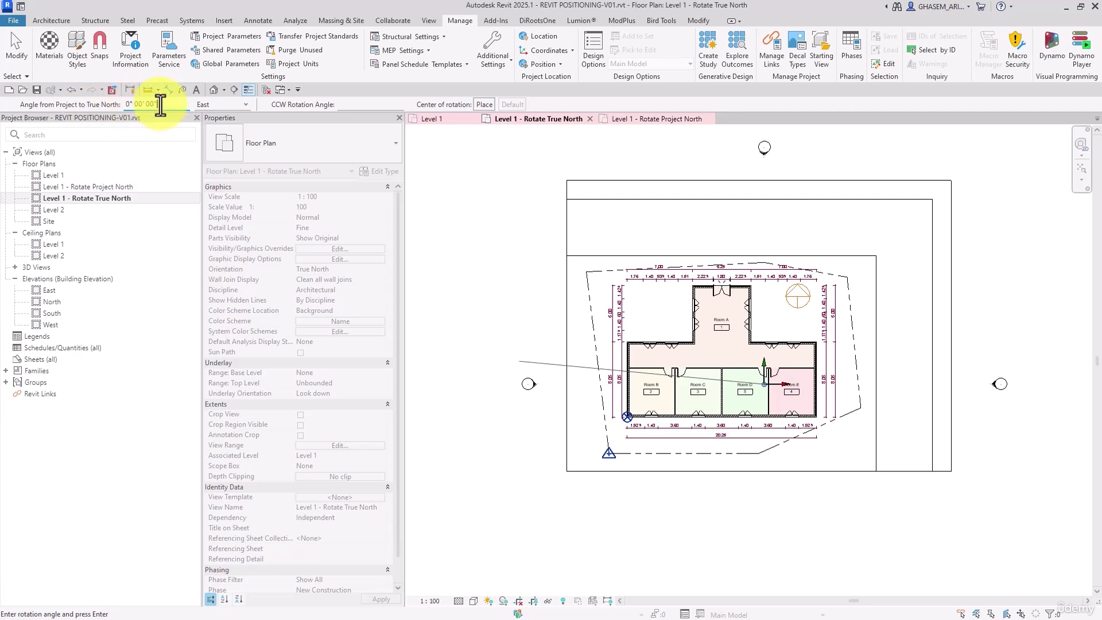
pyautogui.click(217, 105)
pyautogui.click(356, 104)
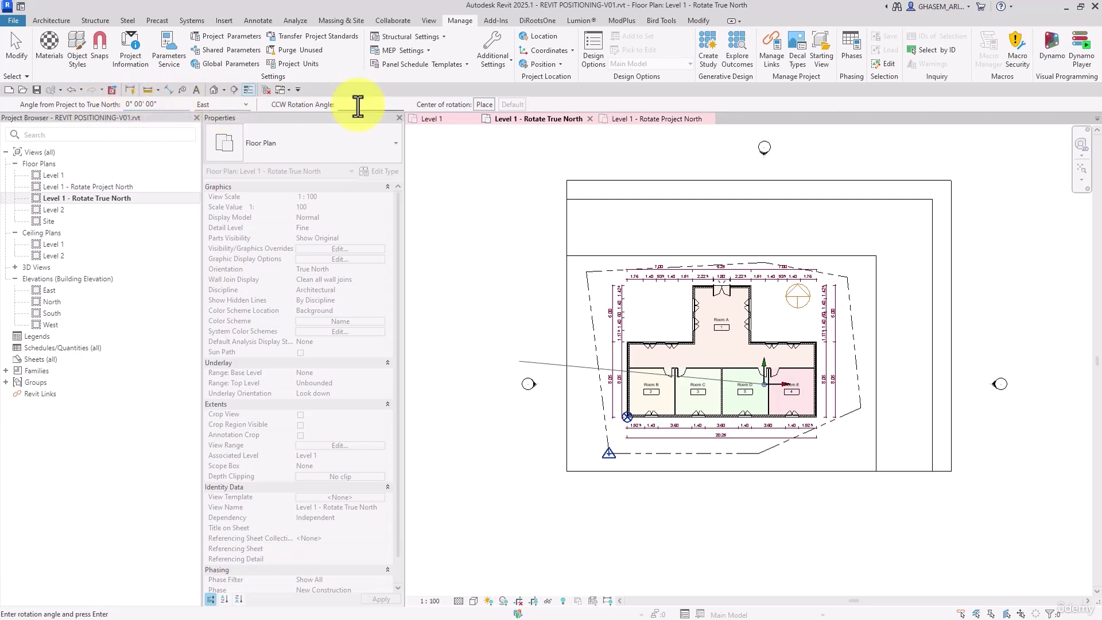
# Place the rotation centre at the base of the north arrow symbol and rotate True North about 30 degrees clockwise from vertical
pyautogui.click(484, 104)
pyautogui.scroll(1, 790, 319)
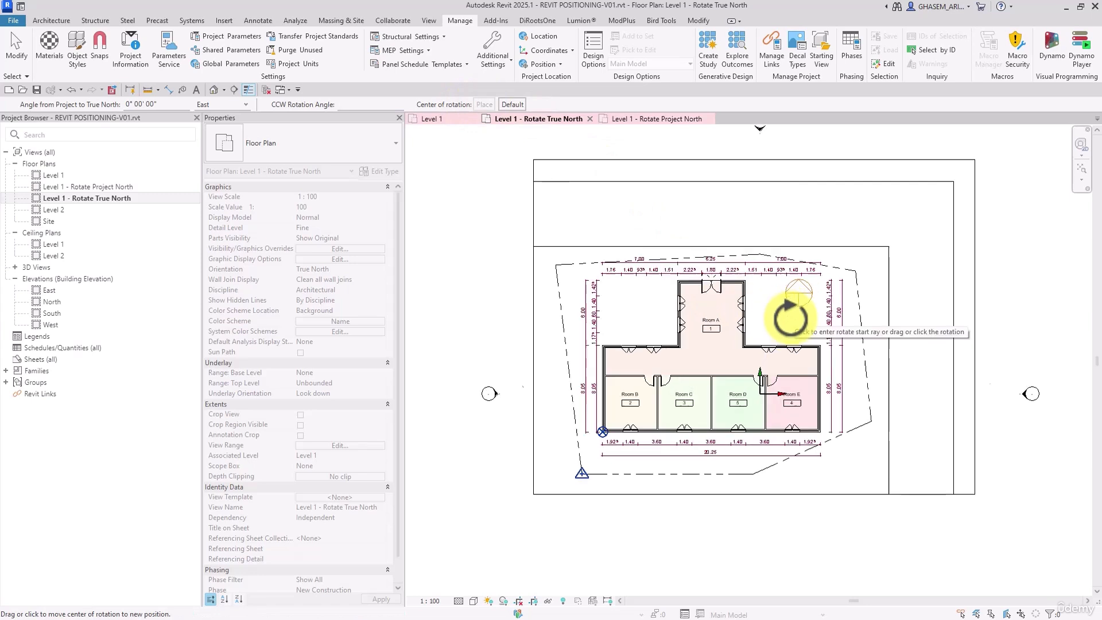
pyautogui.scroll(2, 800, 303)
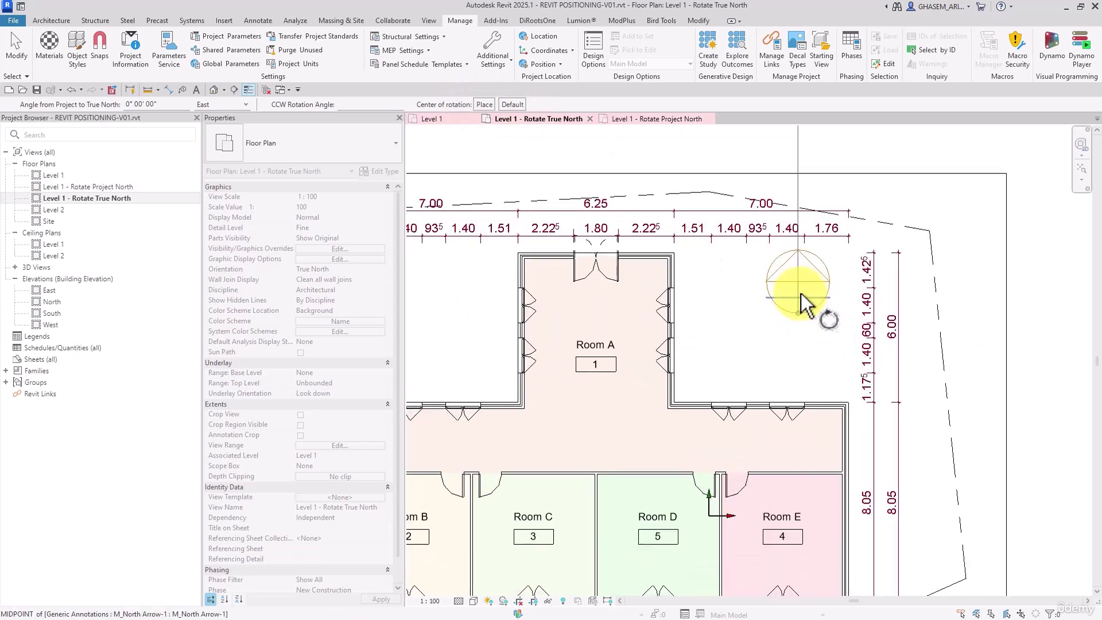
pyautogui.click(798, 251)
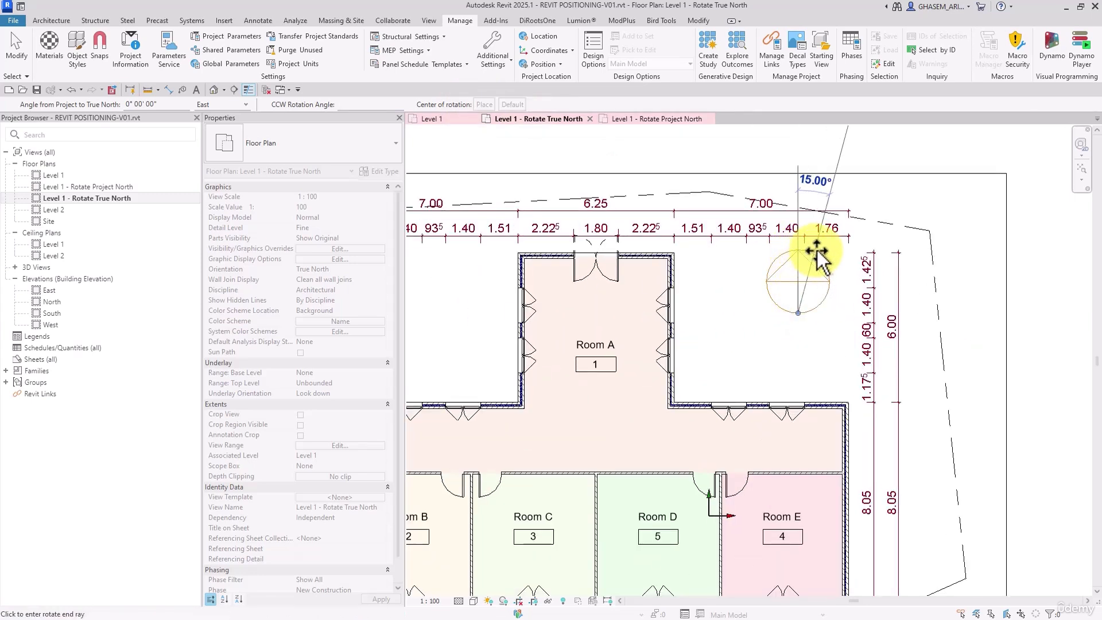
pyautogui.click(830, 254)
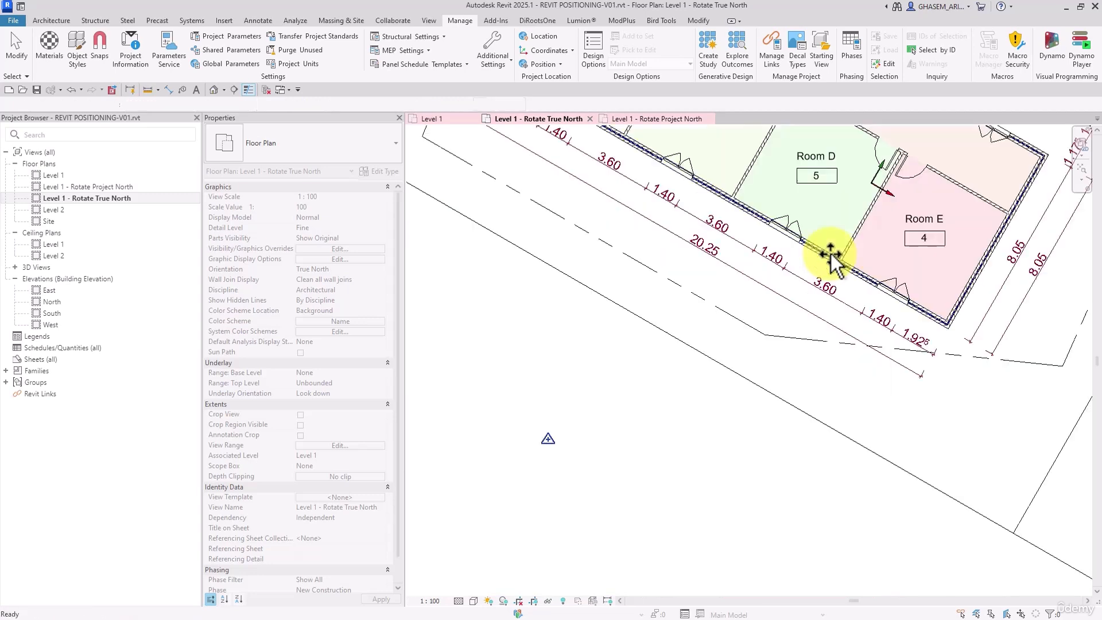
# Examine the survey point and the layout of the rotated building and site in the True North plan
pyautogui.scroll(-5, 784, 337)
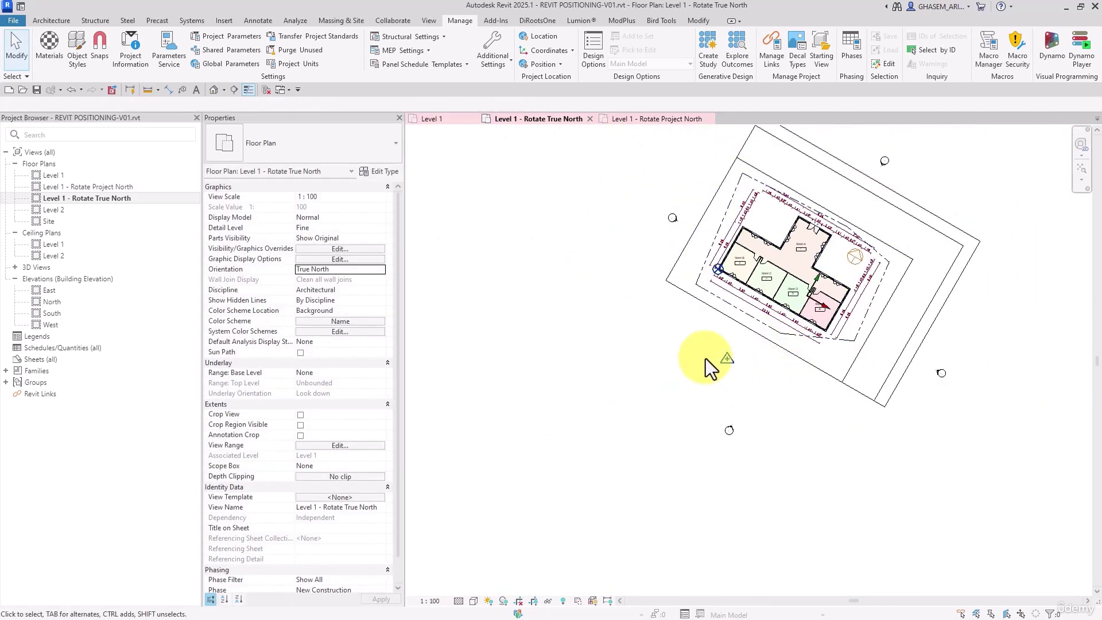
pyautogui.scroll(2, 745, 417)
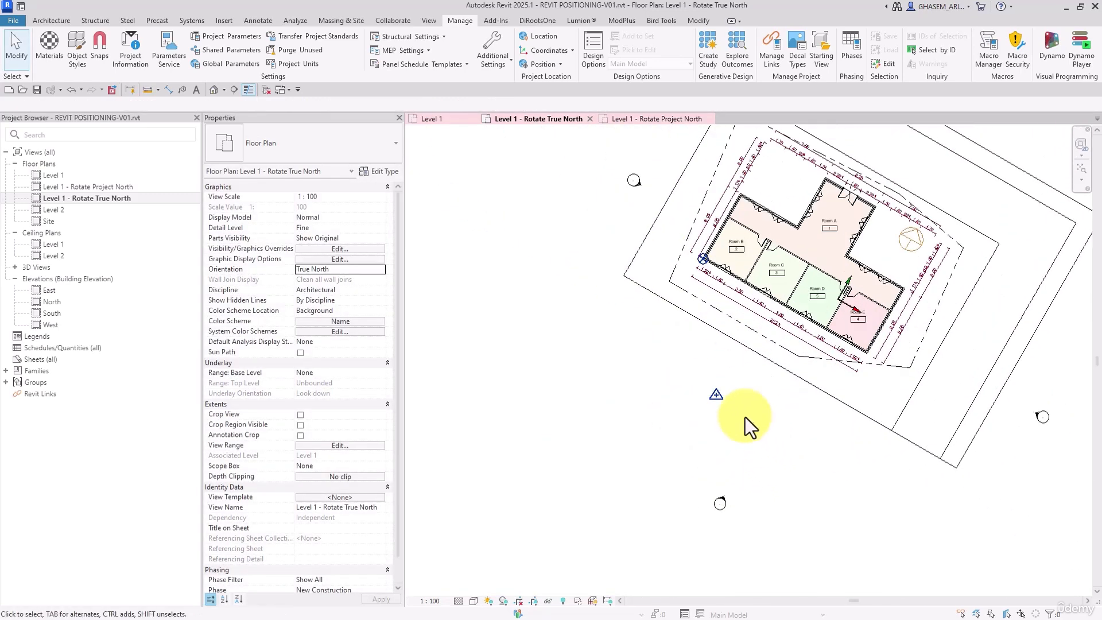
pyautogui.click(715, 395)
pyautogui.click(670, 408)
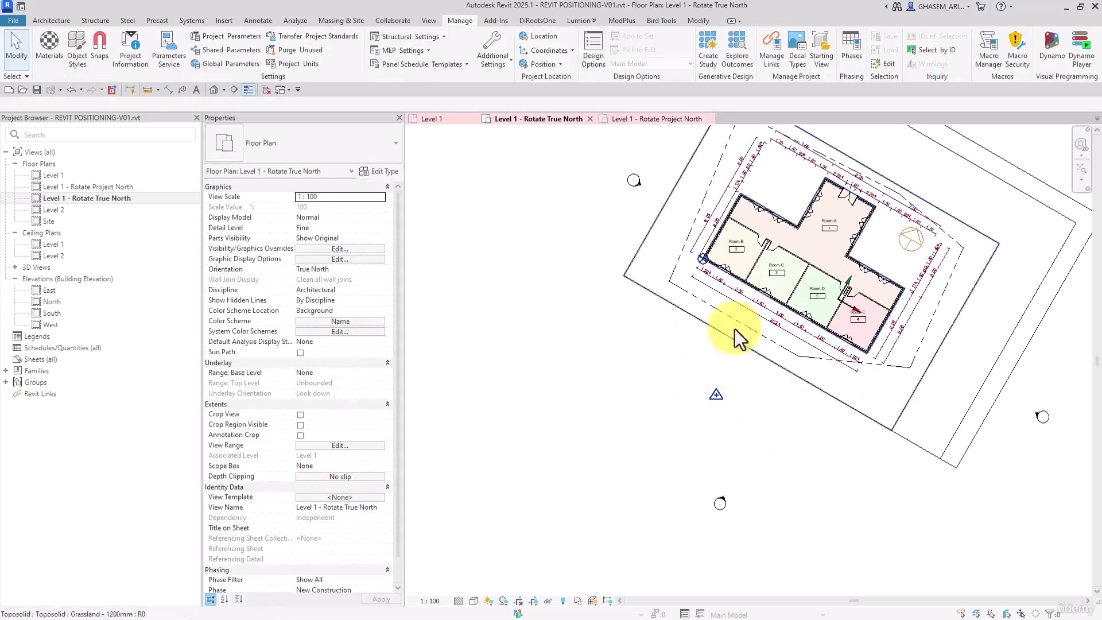
pyautogui.scroll(-2, 644, 331)
pyautogui.moveTo(803, 150); pyautogui.dragTo(769, 257, button='middle')
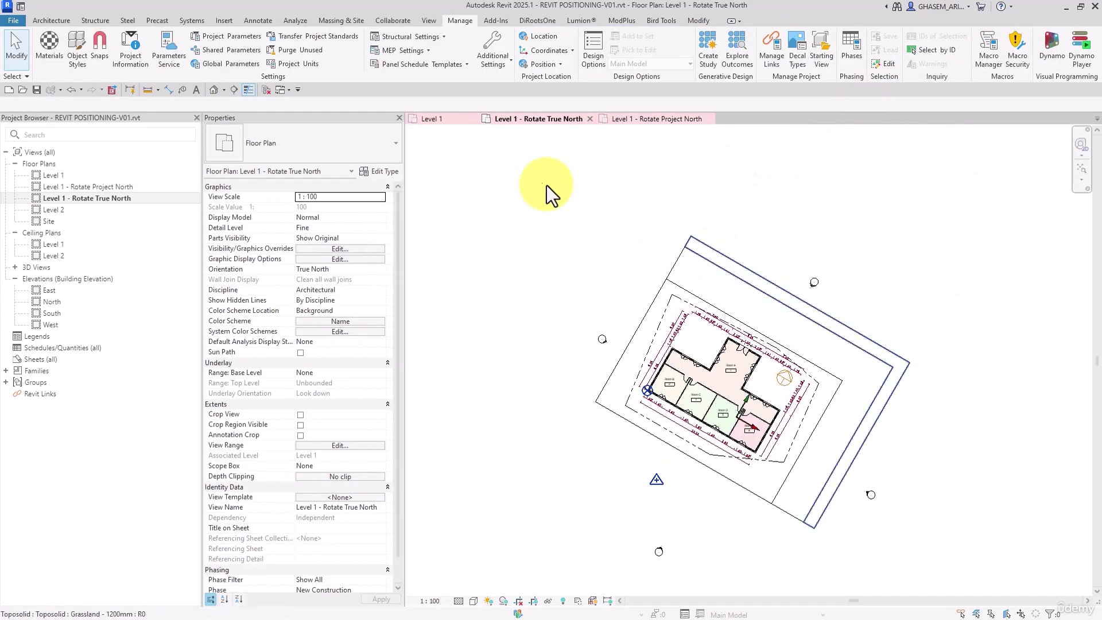
# Show the work plane in the plan and keep Level : Level 1 as the active work plane
pyautogui.click(68, 23)
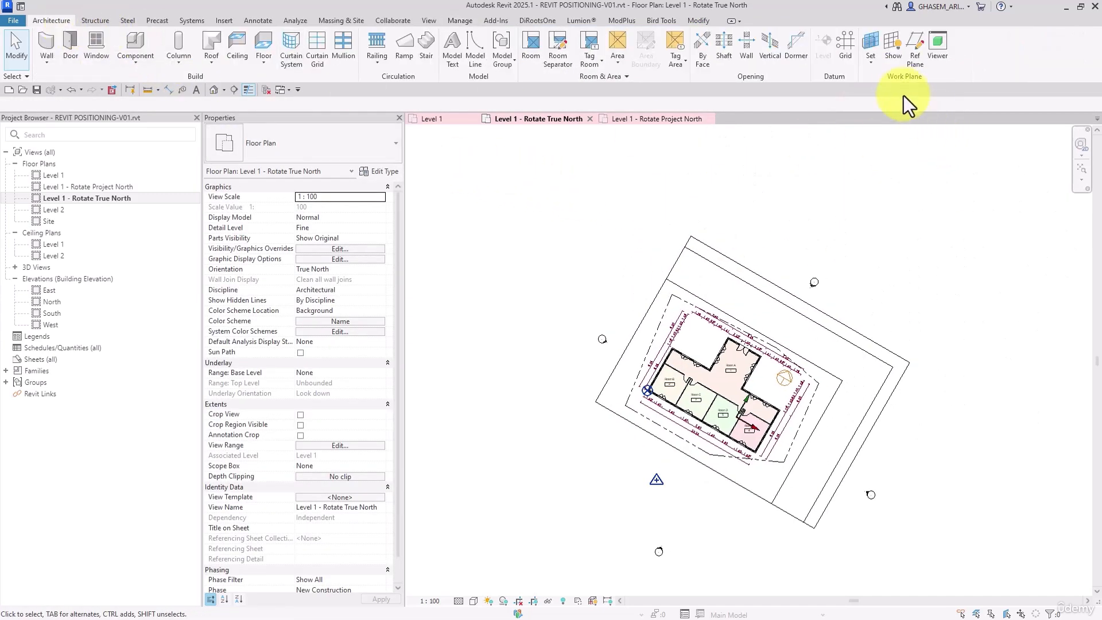
pyautogui.click(892, 56)
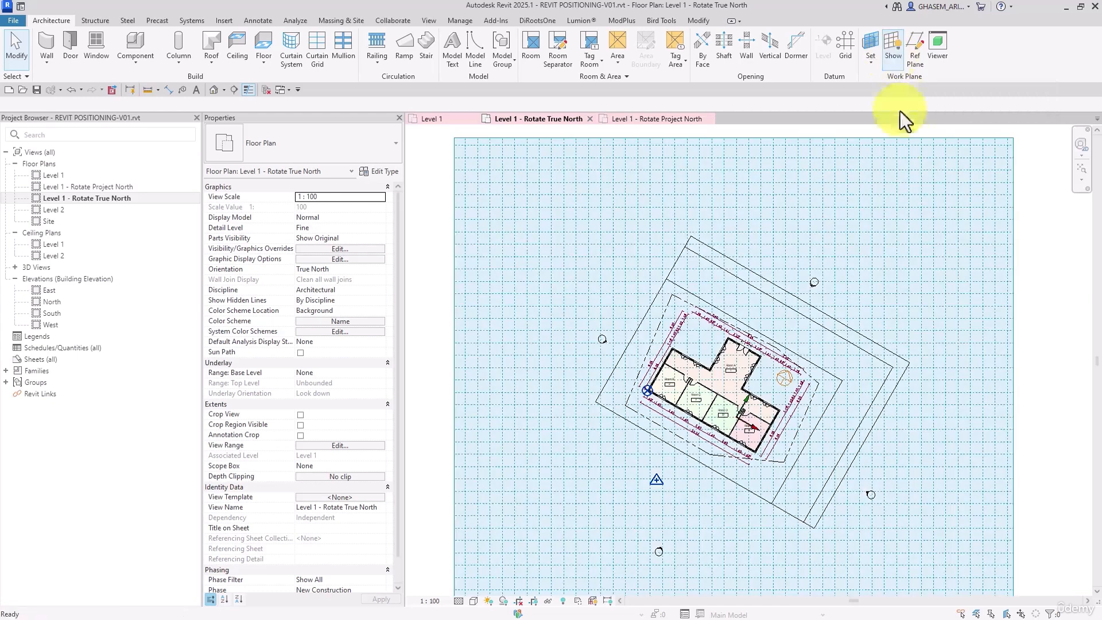
pyautogui.click(872, 57)
pyautogui.click(874, 84)
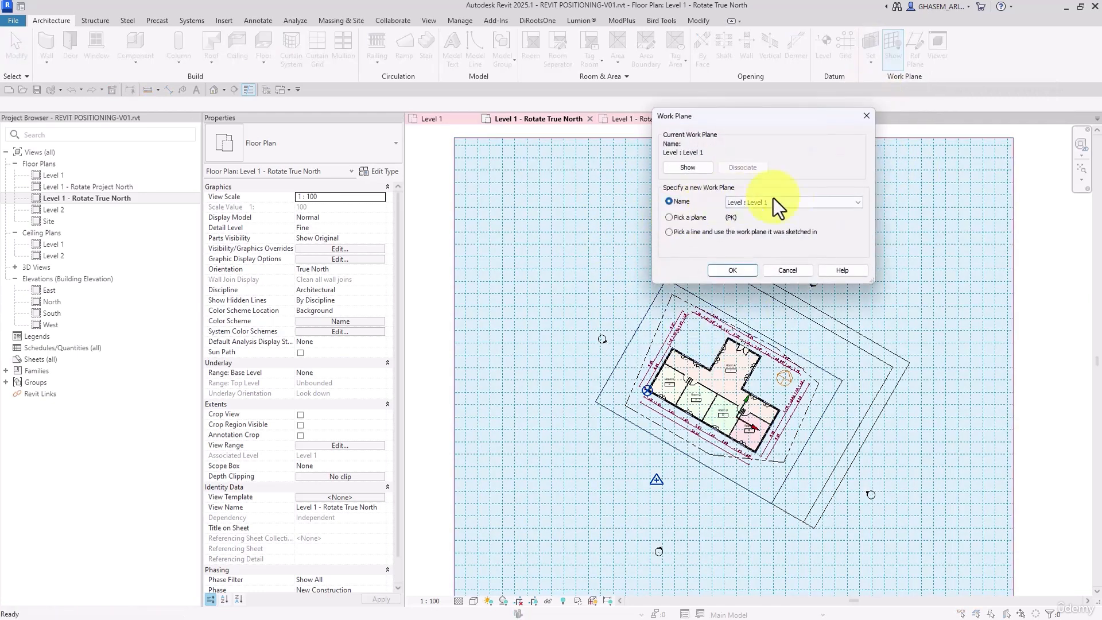
pyautogui.click(791, 200)
pyautogui.click(791, 199)
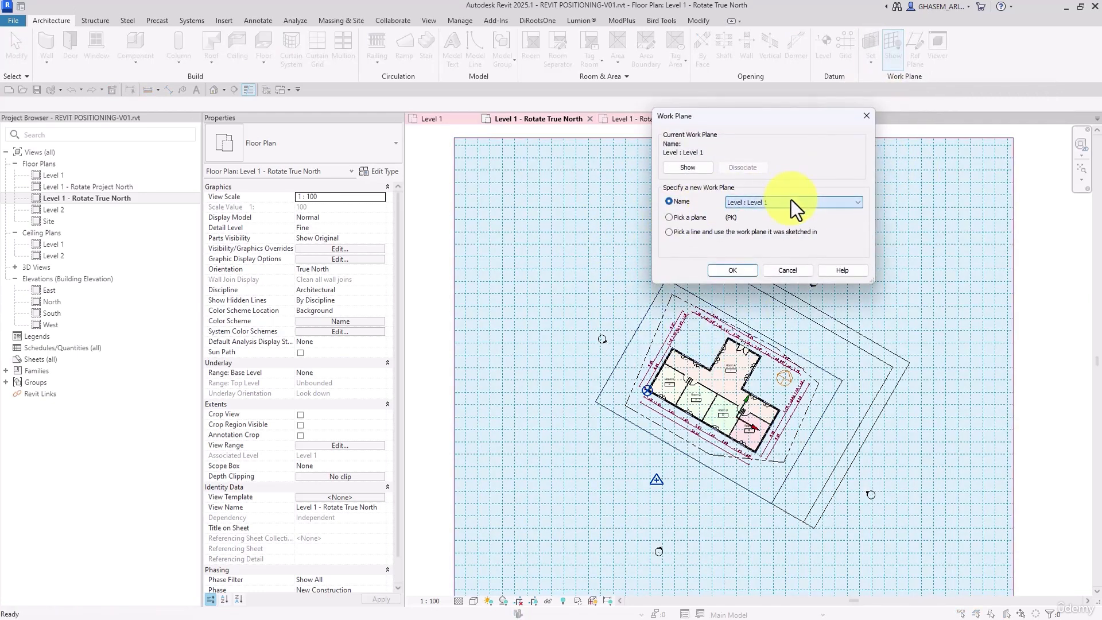
pyautogui.click(739, 270)
# Select the work plane grid, try a spacing of 5000, and set the spacing to 10000
pyautogui.scroll(-2, 842, 248)
pyautogui.click(1021, 275)
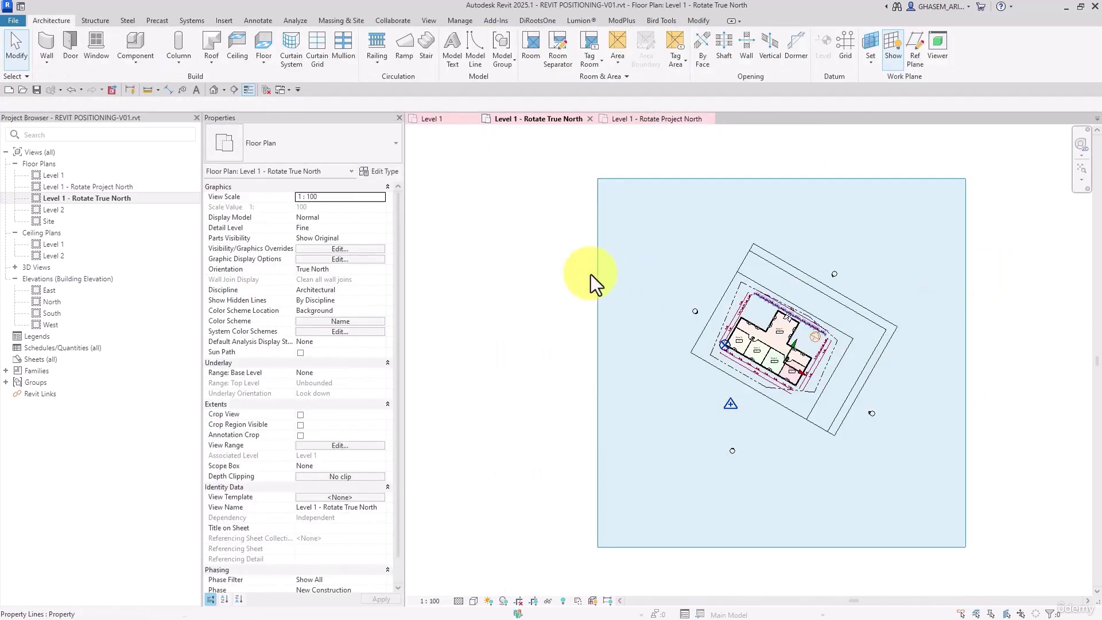
pyautogui.click(599, 312)
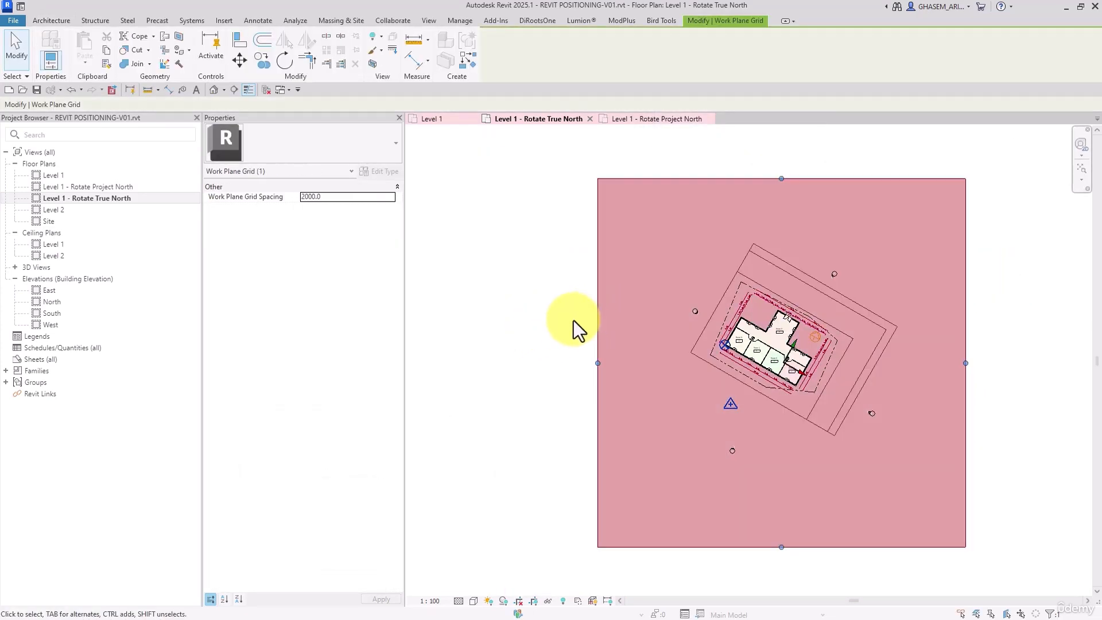
pyautogui.click(326, 198)
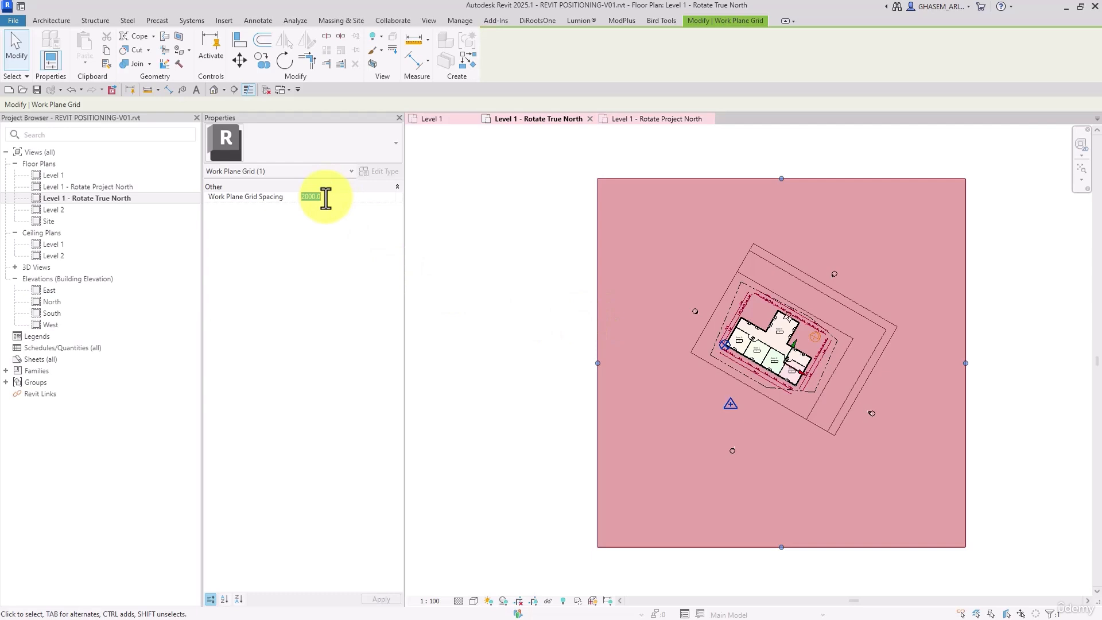
pyautogui.write('5000')
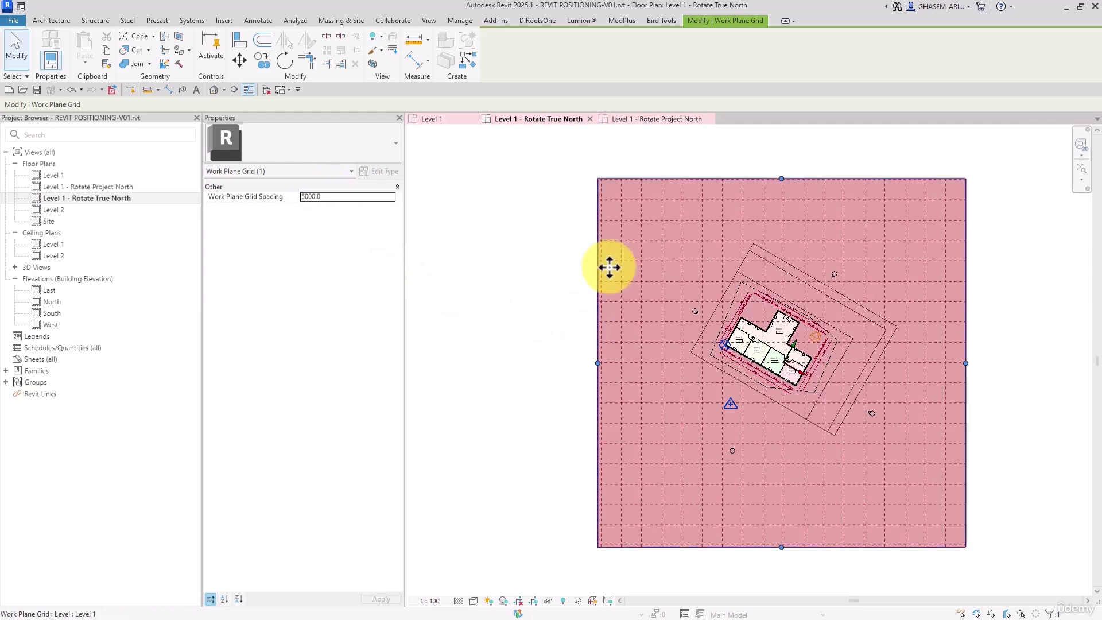
pyautogui.click(340, 199)
pyautogui.write('10000')
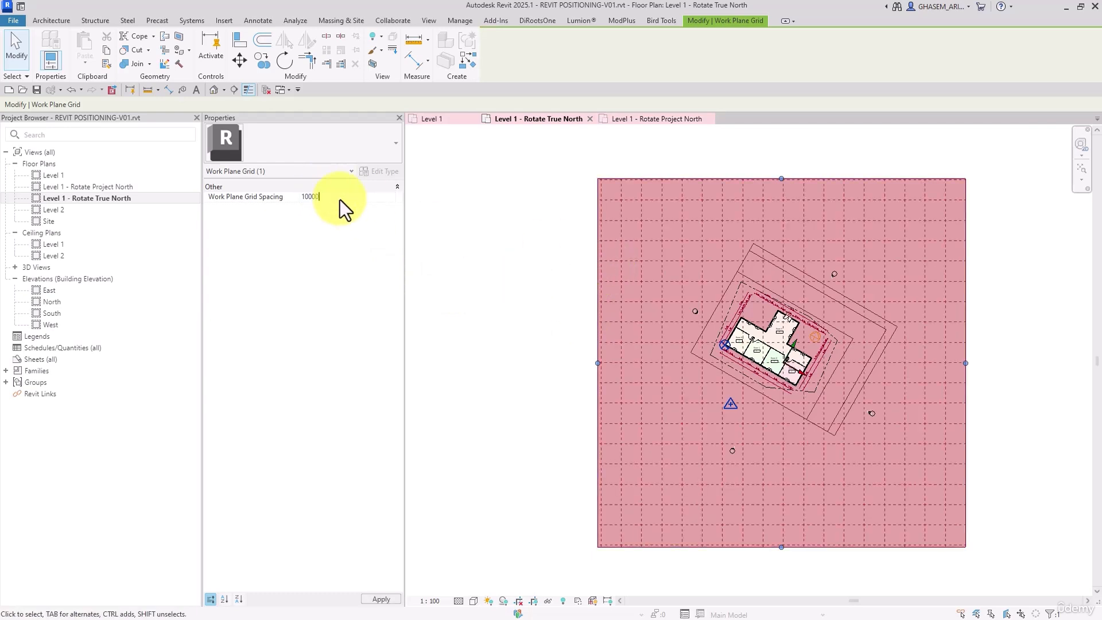
pyautogui.click(548, 288)
pyautogui.scroll(2, 550, 288)
pyautogui.moveTo(550, 288); pyautogui.dragTo(523, 267, button='middle')
pyautogui.scroll(-1, 525, 264)
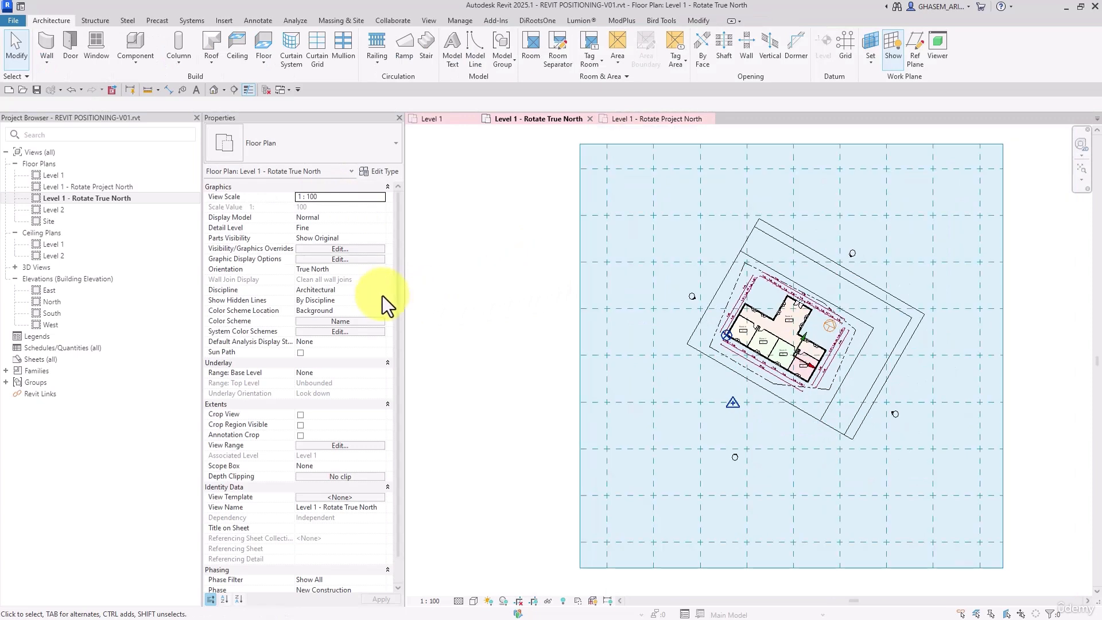
# Compare the plan twice in Project North and True North orientation, leave it at True North, and hide the work plane
pyautogui.click(384, 271)
pyautogui.click(342, 280)
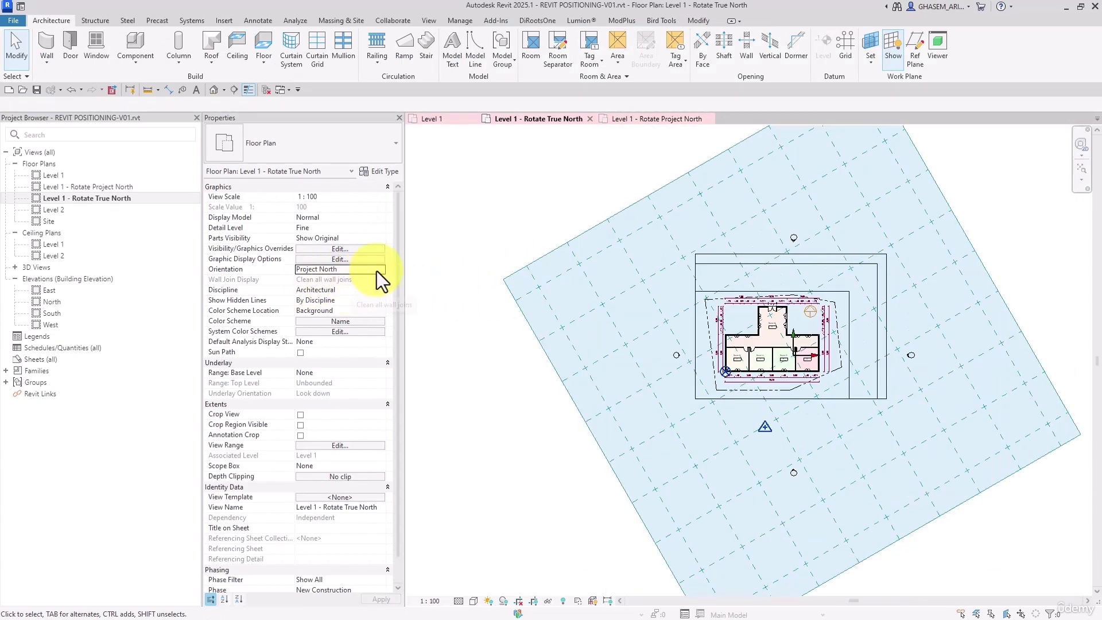
pyautogui.click(380, 269)
pyautogui.click(334, 288)
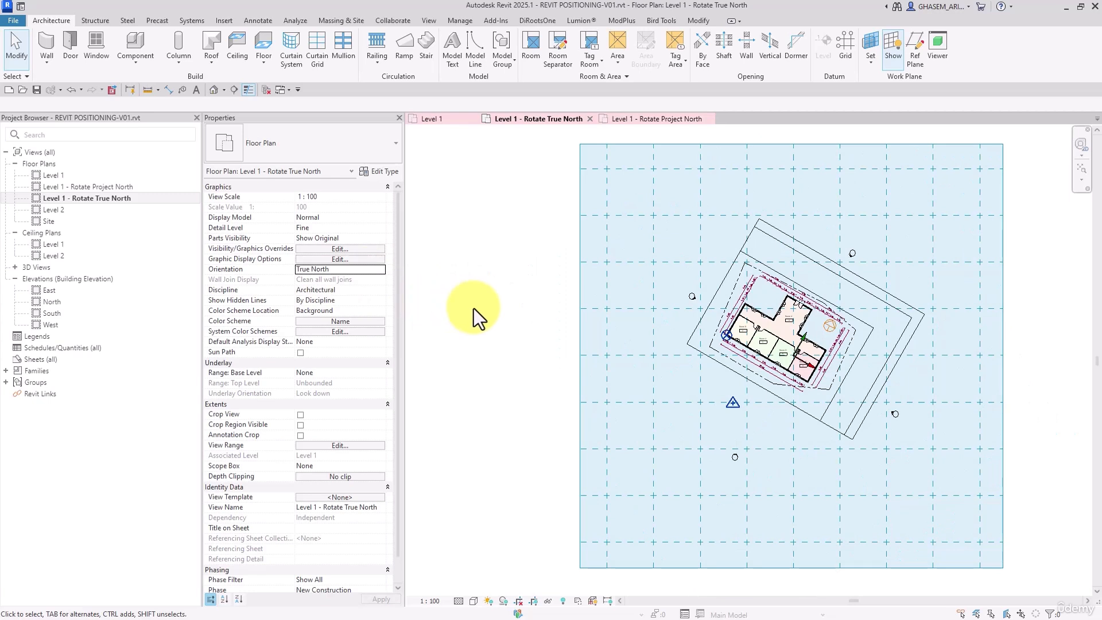
pyautogui.click(380, 270)
pyautogui.click(335, 280)
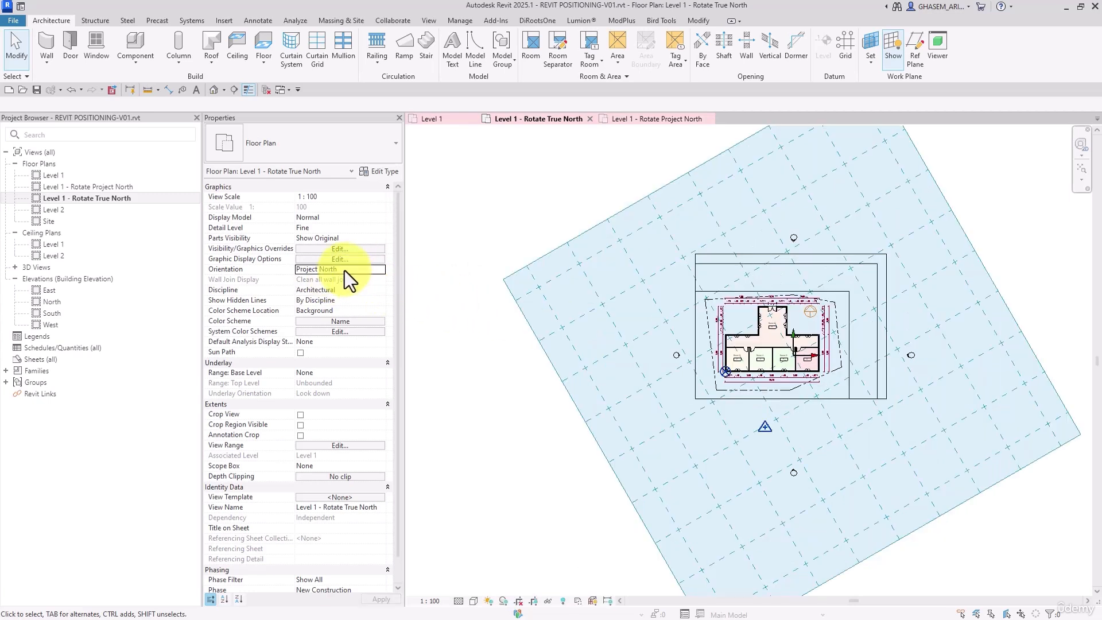
pyautogui.click(381, 270)
pyautogui.click(350, 287)
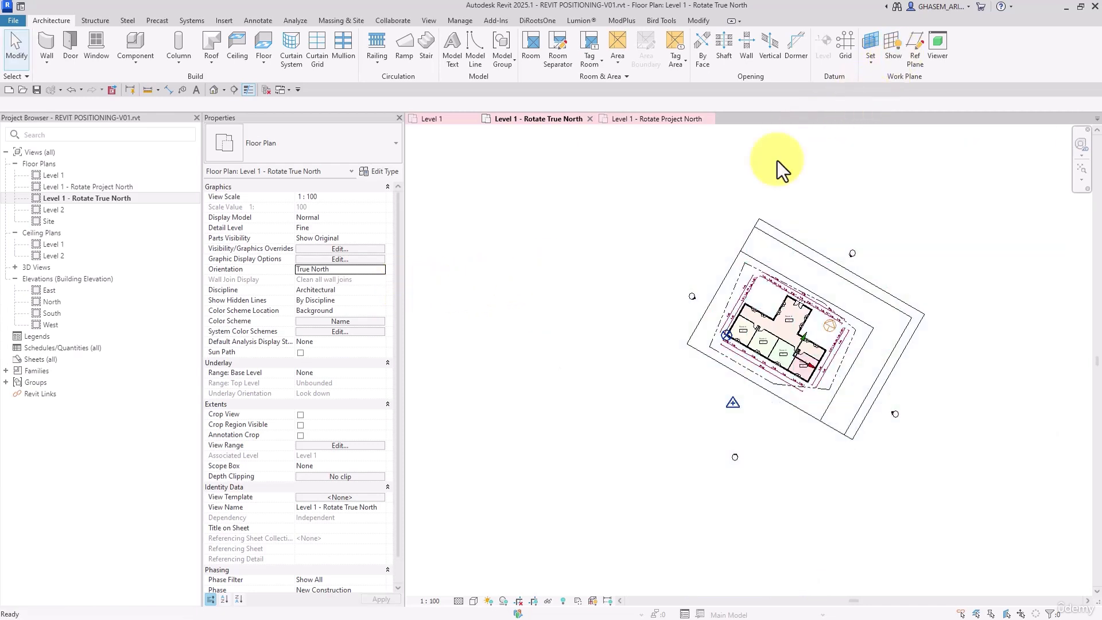
pyautogui.moveTo(777, 160); pyautogui.dragTo(769, 168, button='middle')
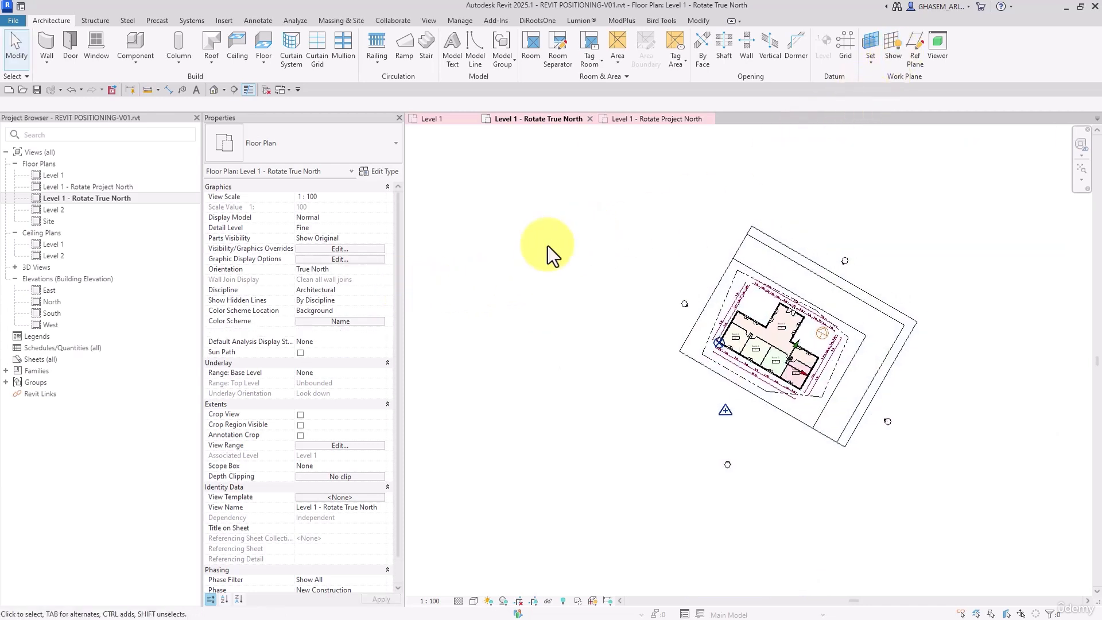
# Compare the Level 1 - Rotate Project North plan with the Level 1 - Rotate True North plan and examine the latter's north arrow
pyautogui.doubleClick(105, 187)
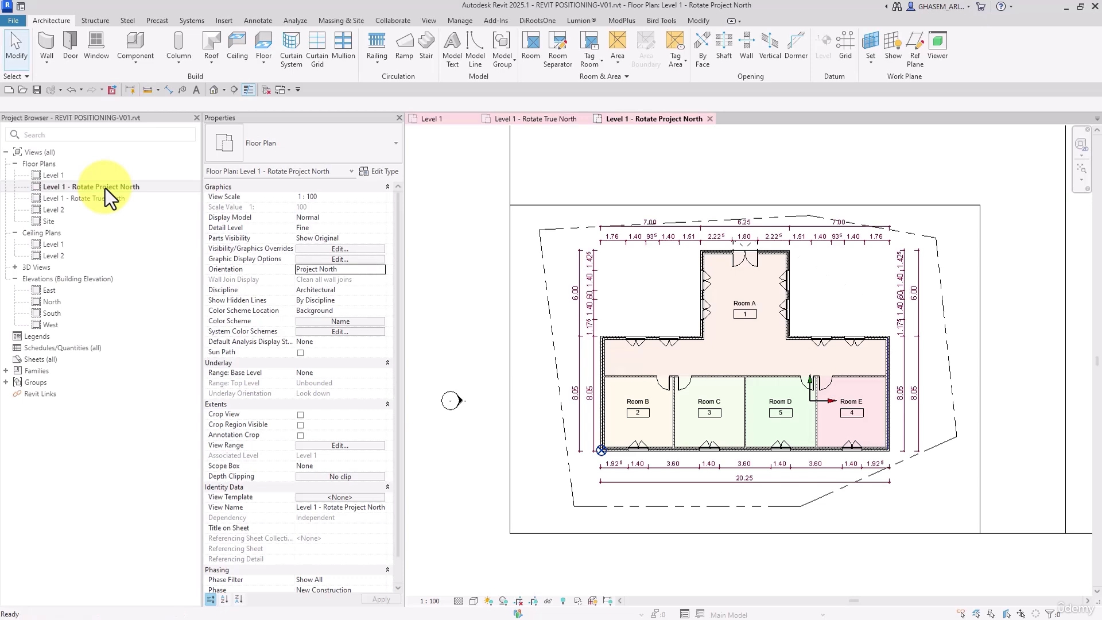
pyautogui.doubleClick(98, 197)
pyautogui.scroll(4, 829, 350)
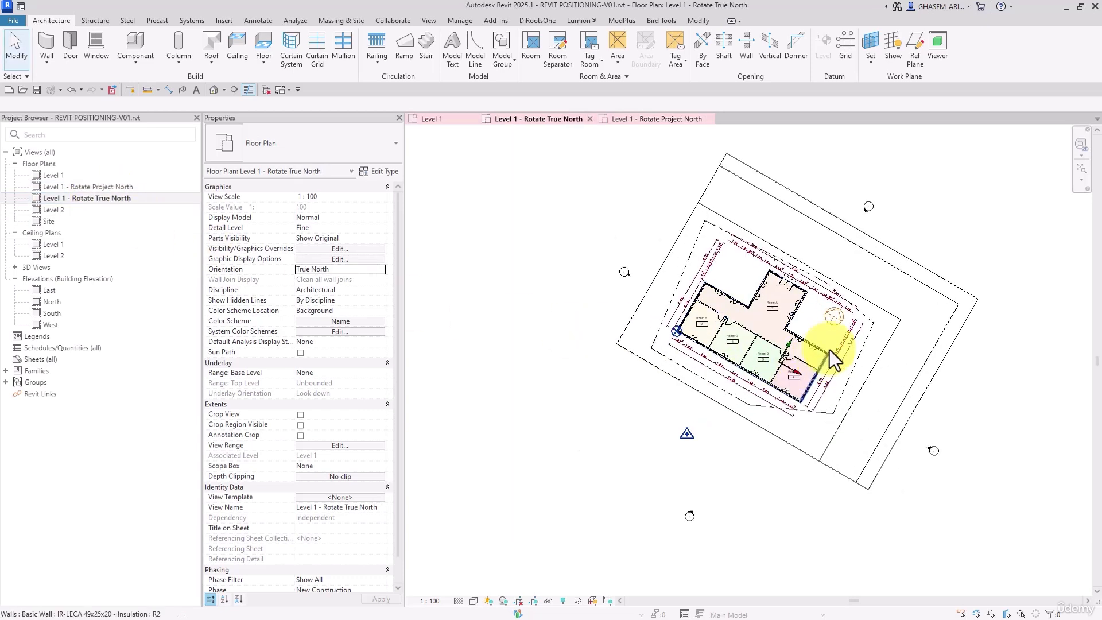
pyautogui.scroll(2, 866, 315)
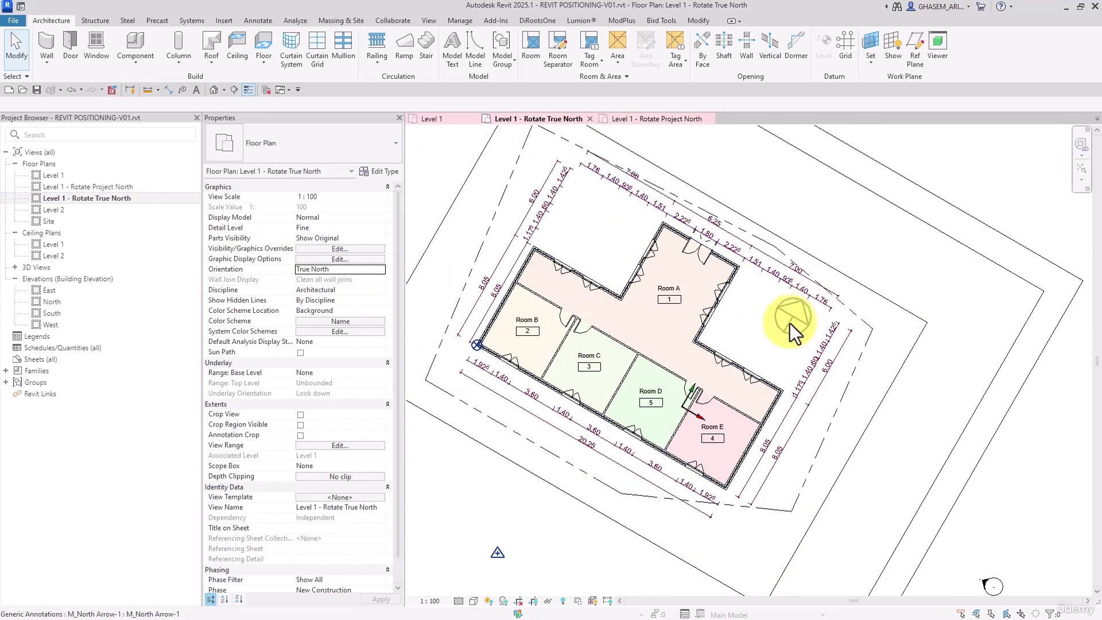
pyautogui.scroll(-3, 815, 321)
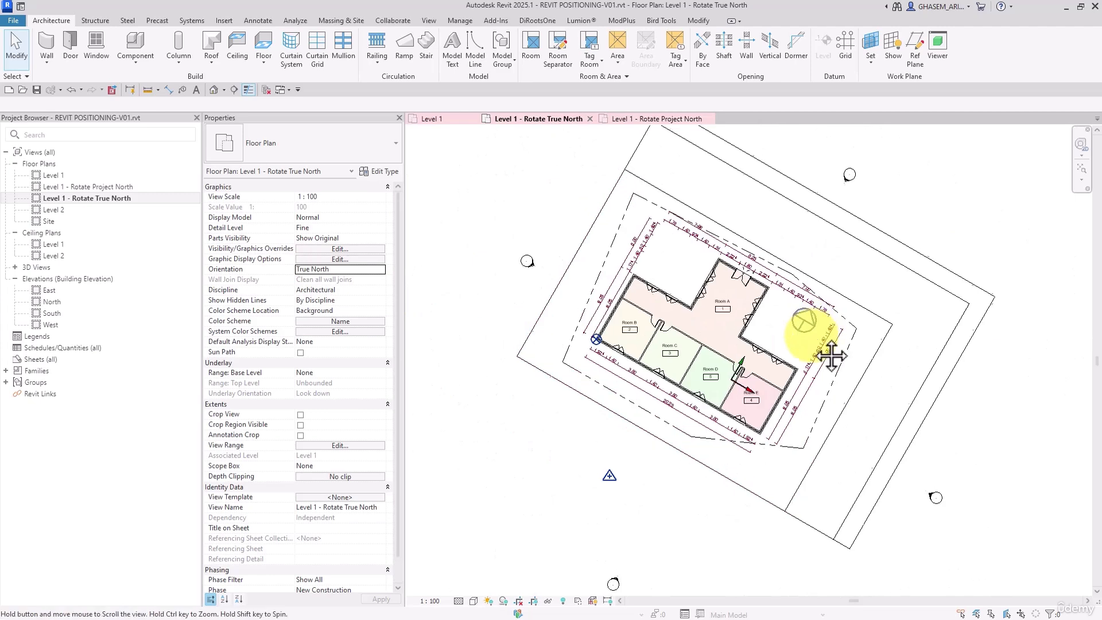
pyautogui.scroll(3, 811, 336)
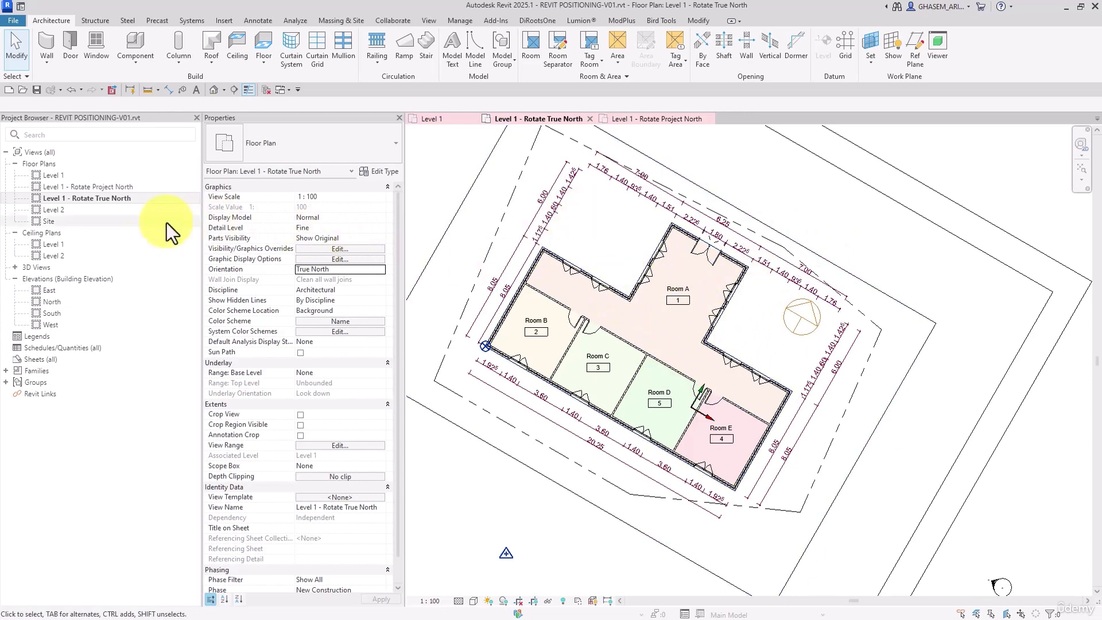
# View the Level 1 - Rotate Project North plan and return to the Level 1 - Rotate True North plan
pyautogui.doubleClick(99, 187)
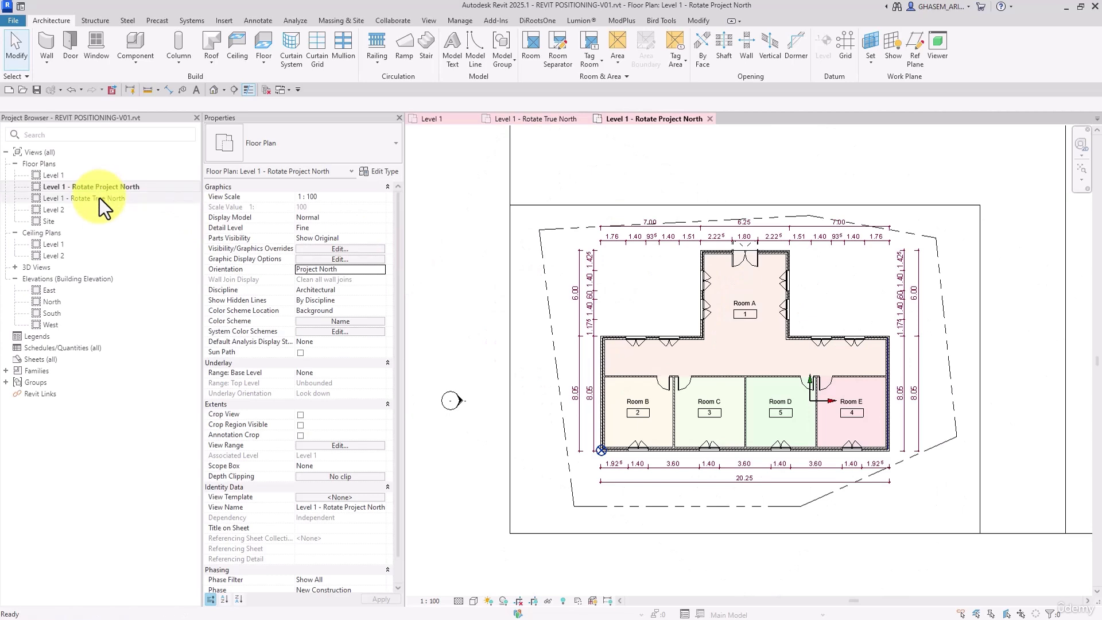
pyautogui.click(99, 198)
pyautogui.doubleClick(99, 198)
# Rotate the north arrow 30° counter-clockwise about the lower end of its needle, without copying it, so it points straight up
pyautogui.click(811, 312)
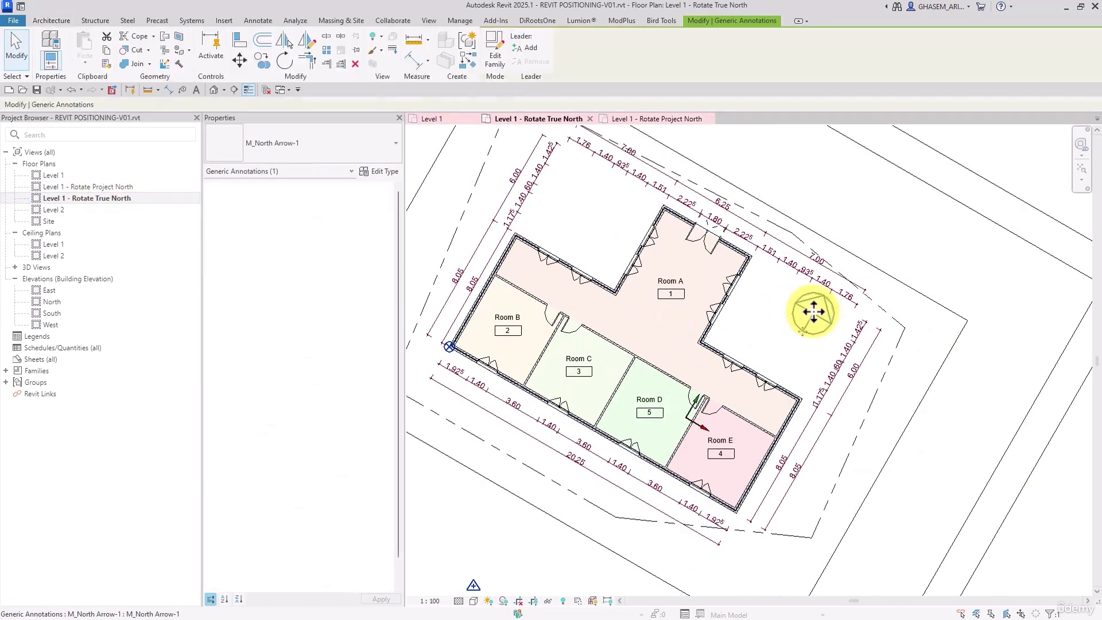
pyautogui.click(285, 60)
pyautogui.scroll(4, 746, 309)
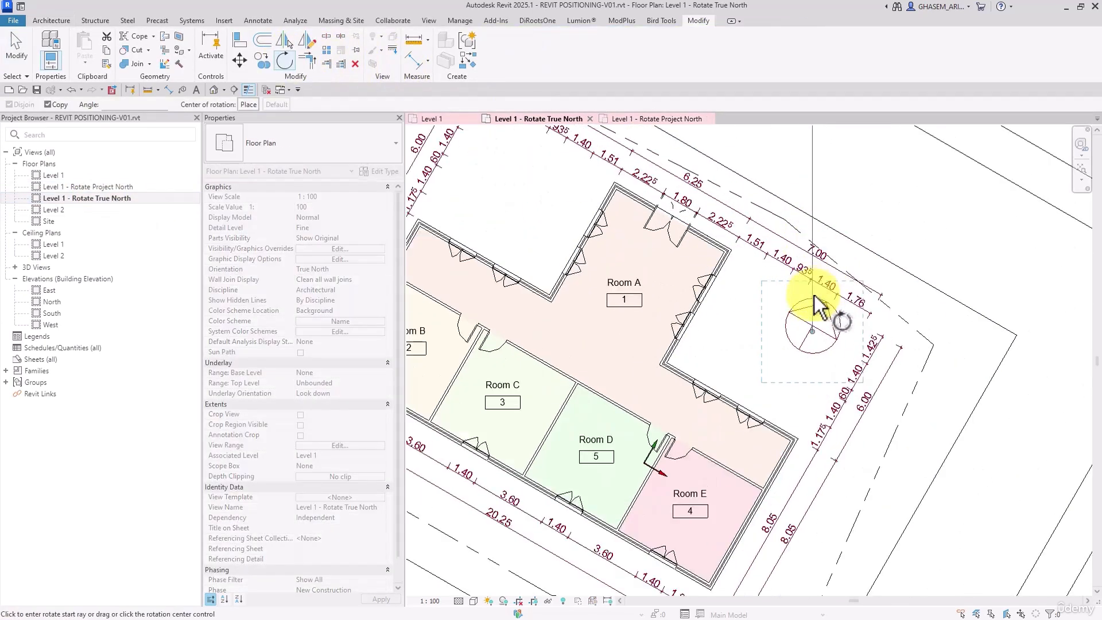
pyautogui.moveTo(800, 353); pyautogui.dragTo(796, 358)
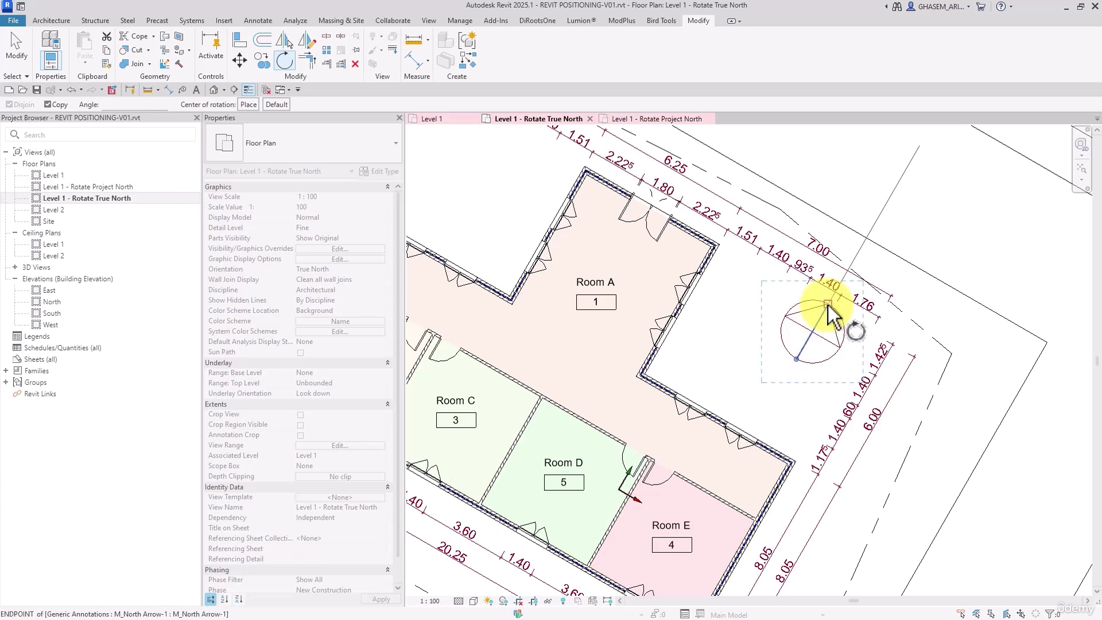
pyautogui.click(64, 105)
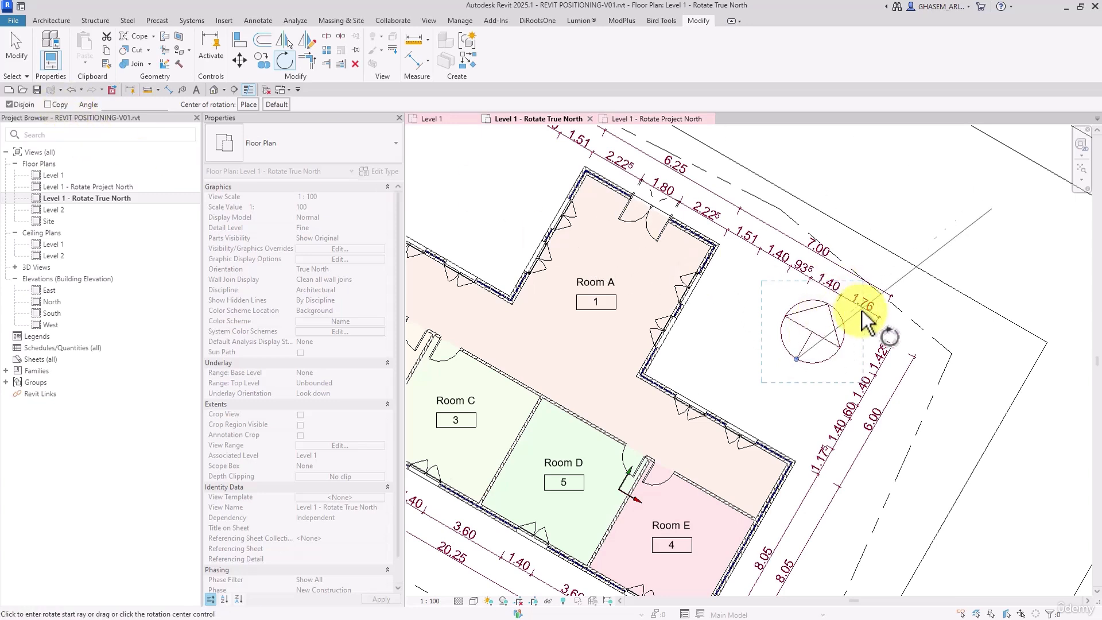
pyautogui.click(828, 304)
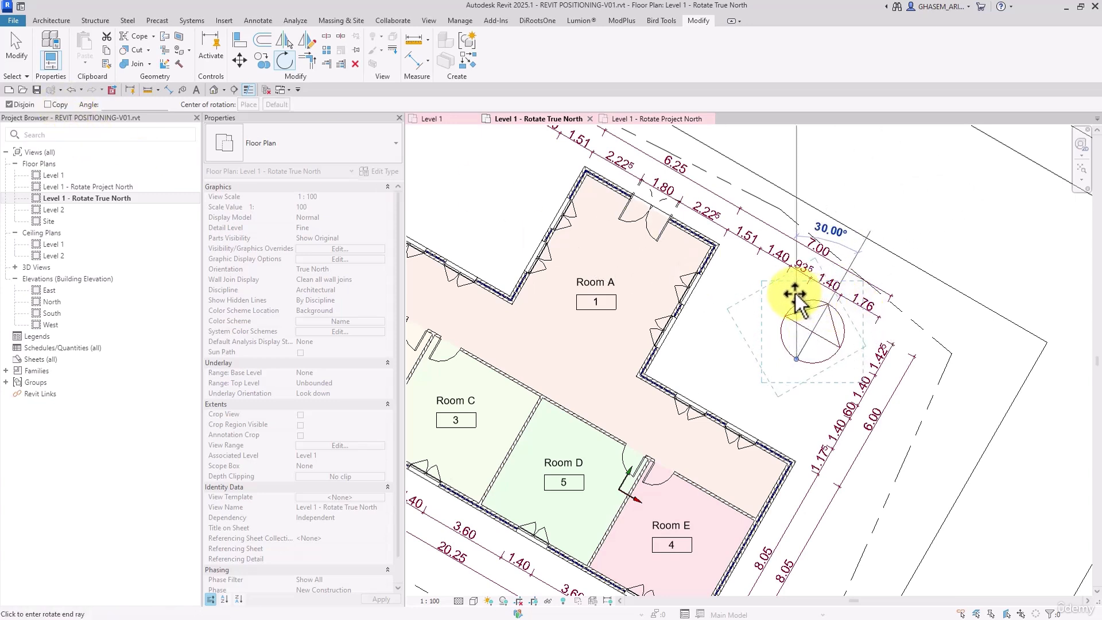
pyautogui.click(799, 296)
pyautogui.scroll(-2, 803, 298)
pyautogui.scroll(-2, 826, 462)
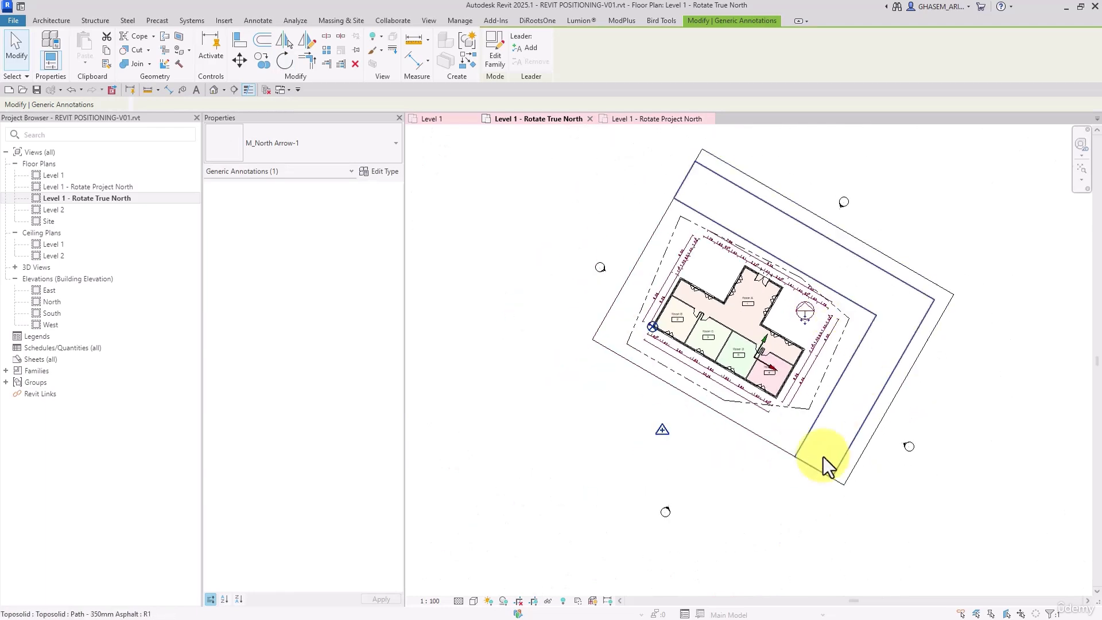
pyautogui.press('Escape')
pyautogui.scroll(3, 798, 310)
pyautogui.moveTo(797, 308); pyautogui.dragTo(784, 339, button='middle')
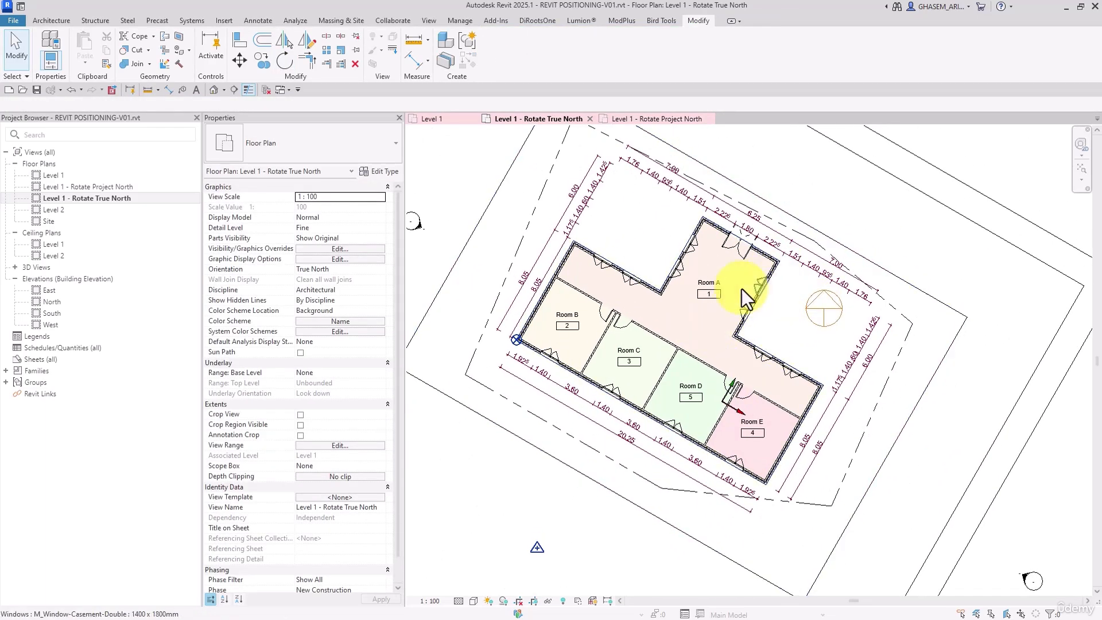
# Undo the rotation of the north arrow in the True North plan
pyautogui.click(71, 90)
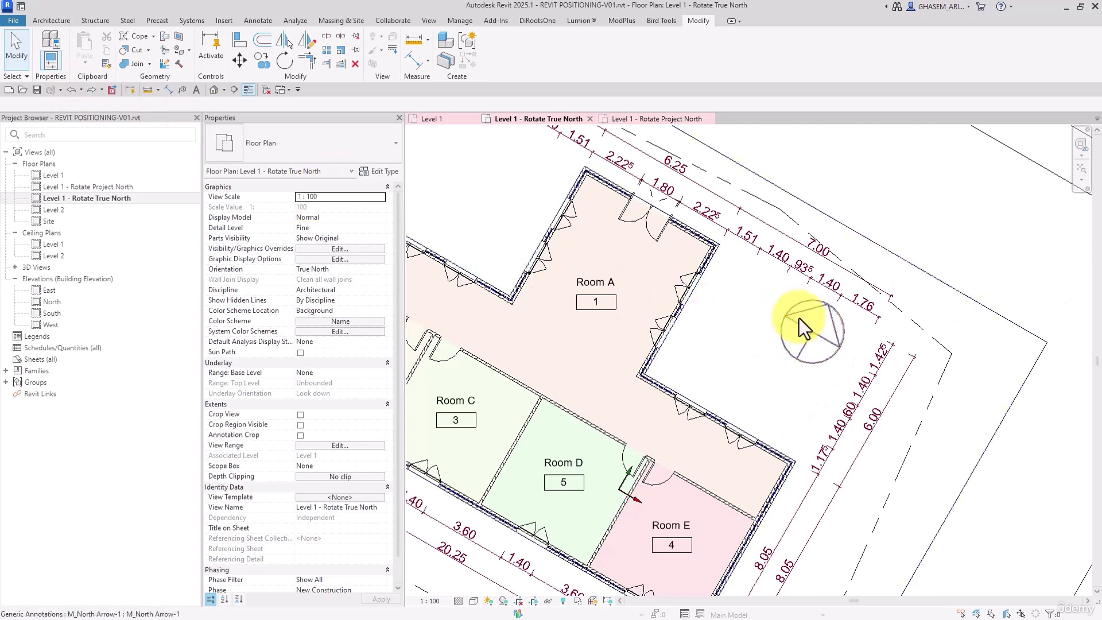
pyautogui.scroll(-2, 801, 319)
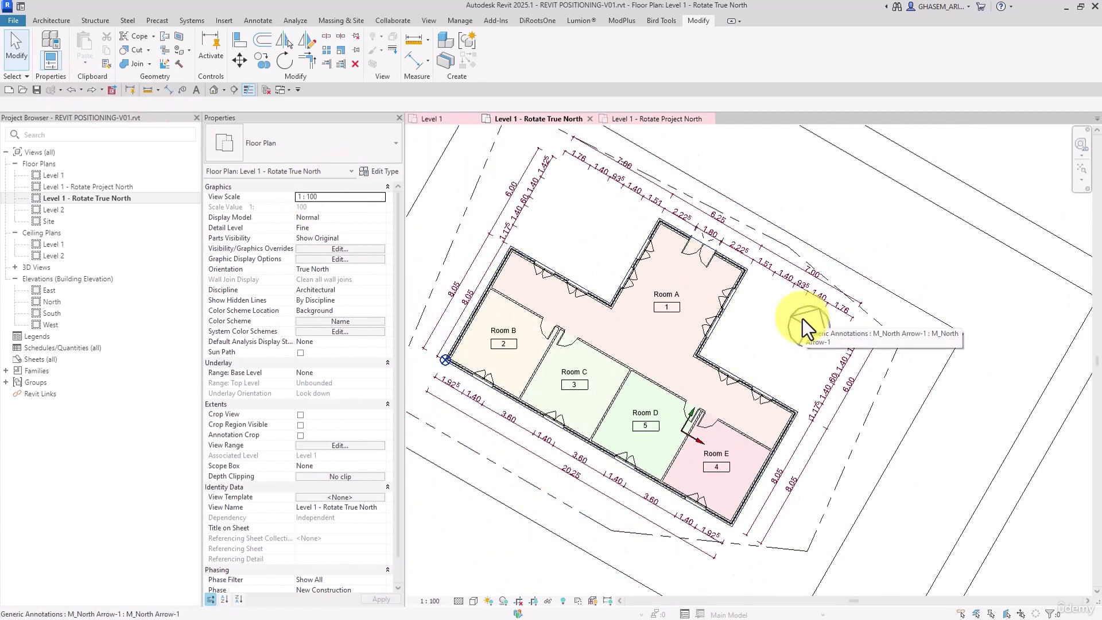
pyautogui.scroll(-2, 802, 319)
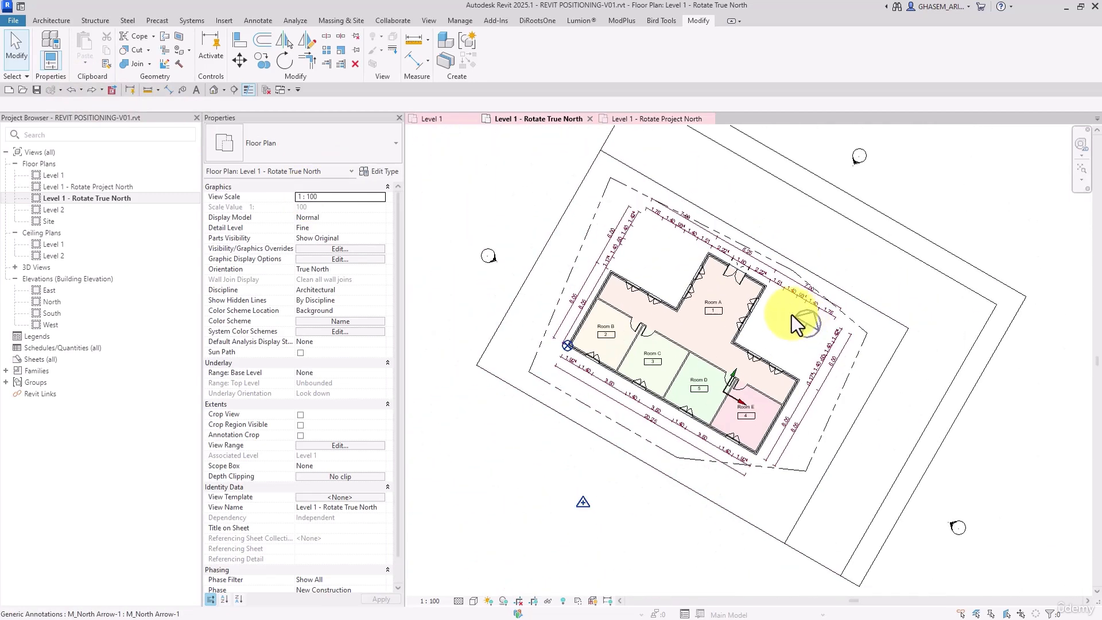
# Compare the building's orientation in the Level 1 - Rotate Project North plan with that in the Level 1 - Rotate True North plan
pyautogui.doubleClick(111, 188)
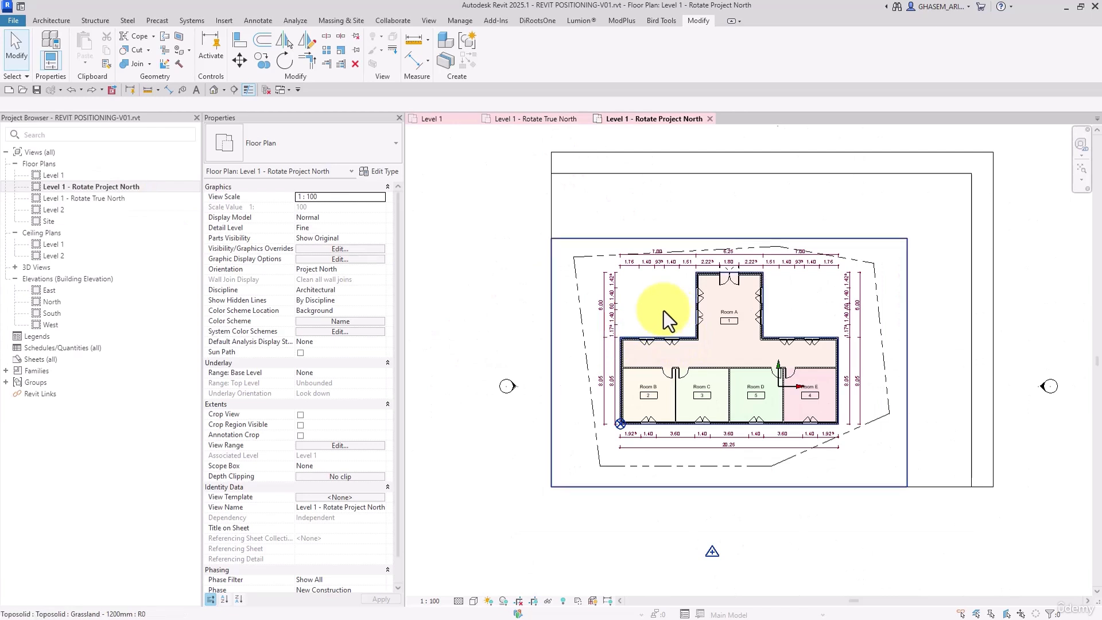
pyautogui.doubleClick(115, 199)
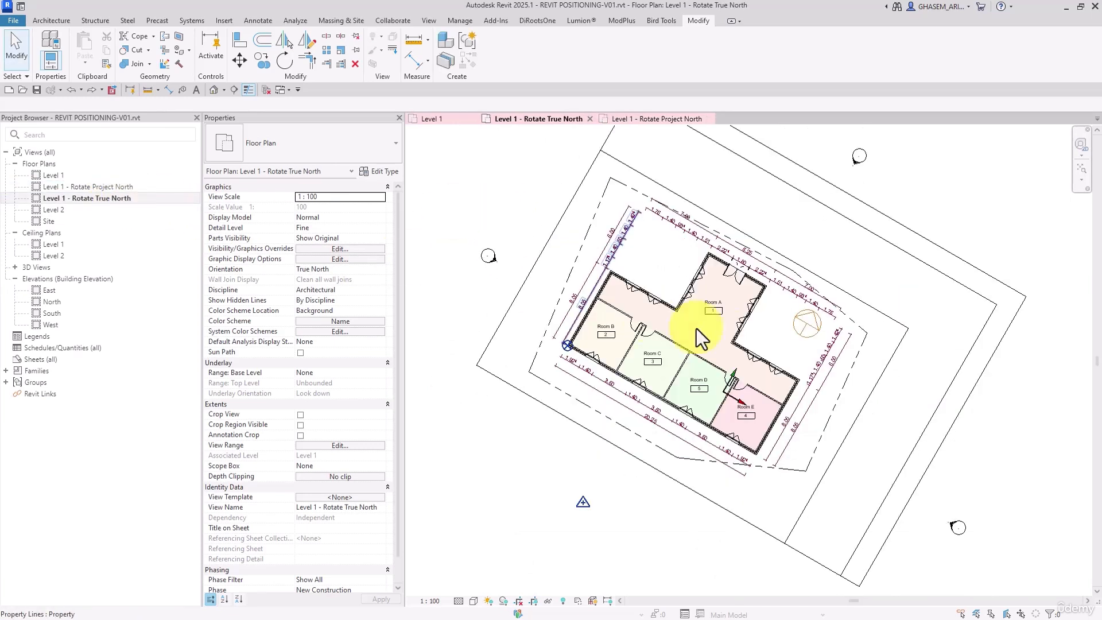
pyautogui.scroll(-1, 696, 328)
# Open the default 3D view, examine the sun path compass against the building from the top, and close the view
pyautogui.click(217, 90)
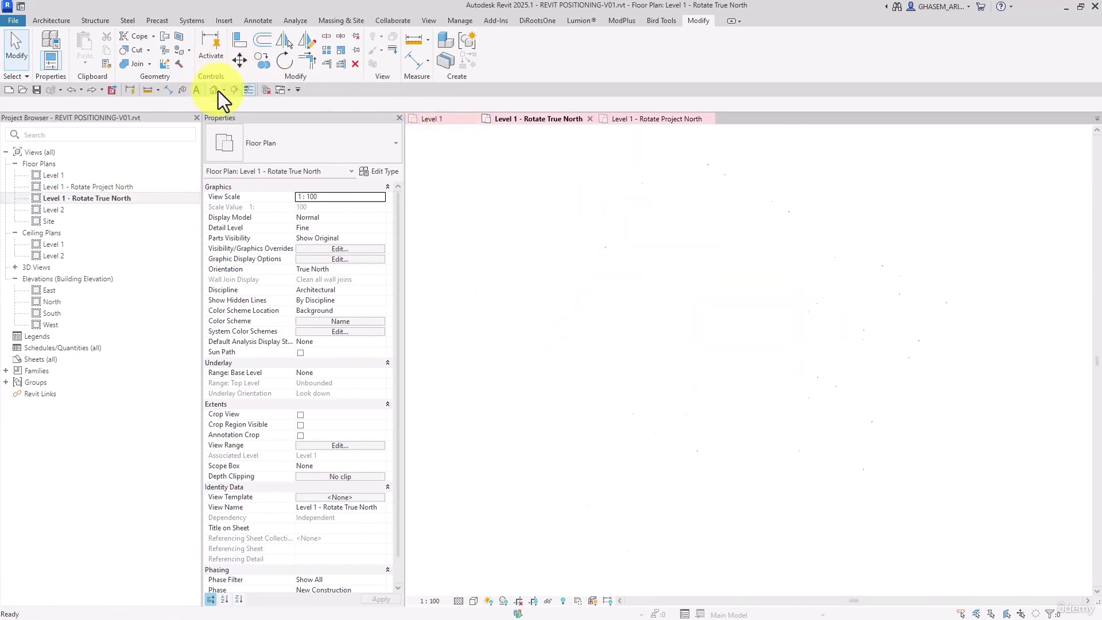
pyautogui.keyDown('shift'); pyautogui.moveTo(516, 299); pyautogui.dragTo(689, 433, button='middle'); pyautogui.keyUp('shift')
pyautogui.click(1043, 174)
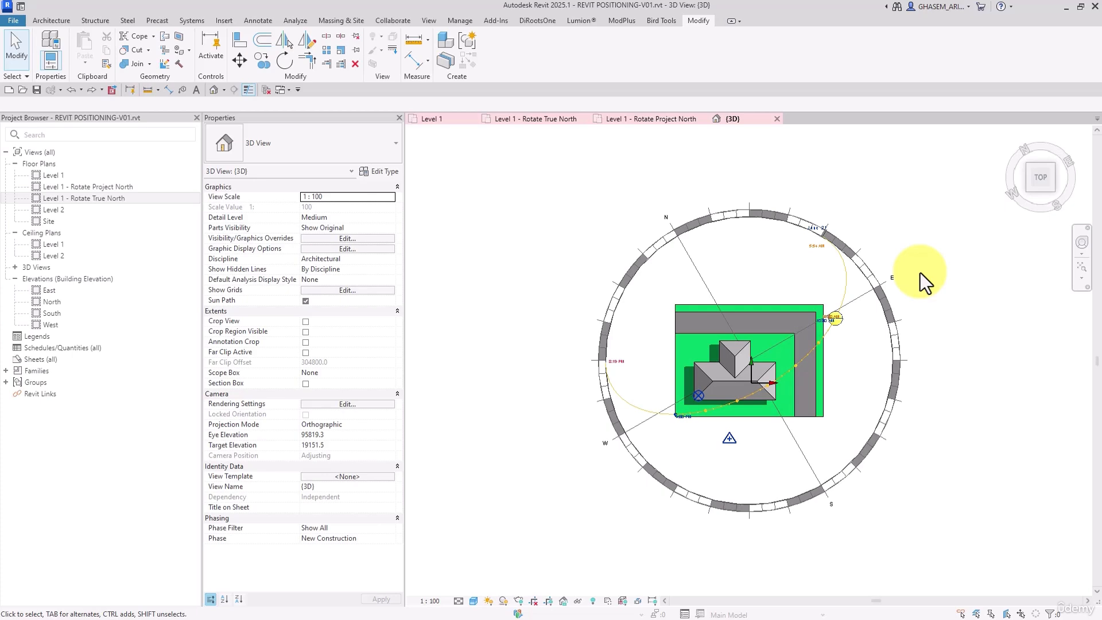
pyautogui.scroll(3, 792, 396)
pyautogui.scroll(-2, 849, 423)
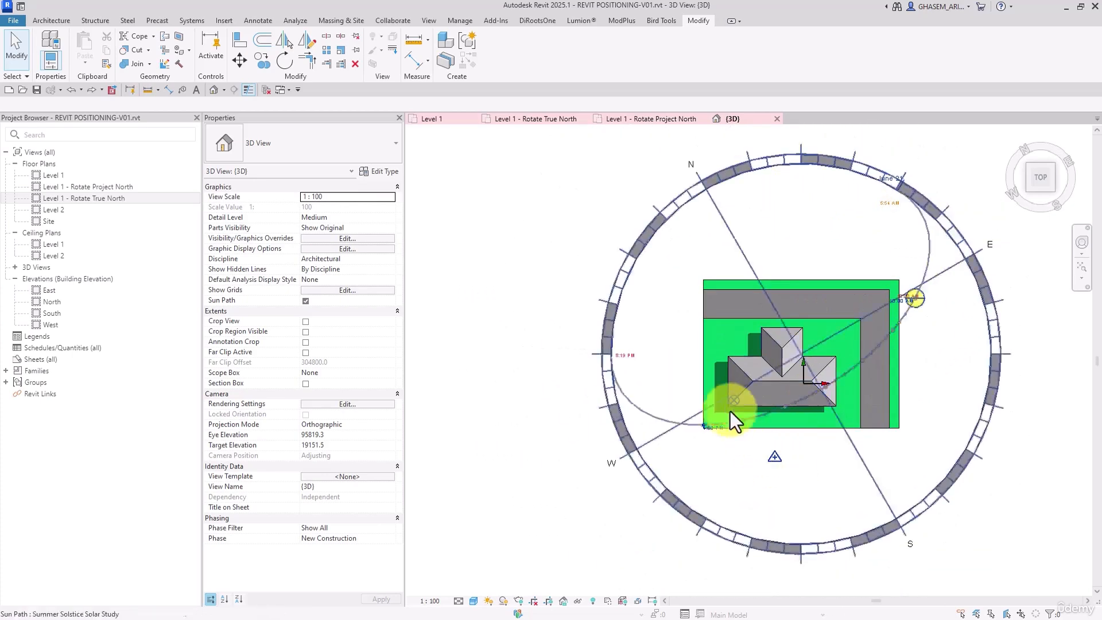
pyautogui.click(777, 119)
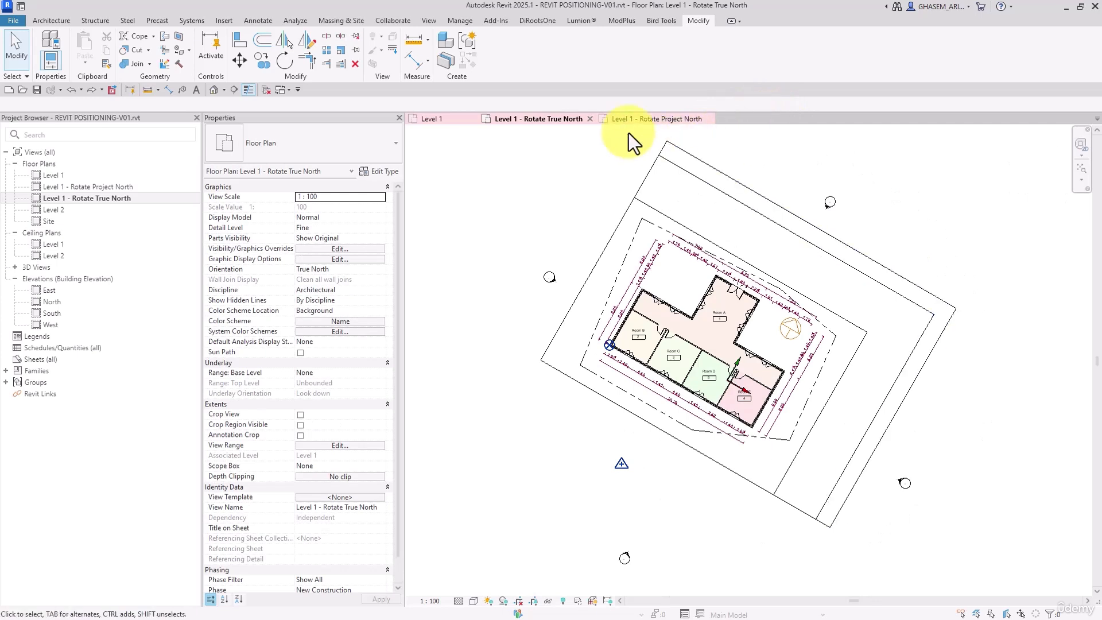
# Turn on shadows in the Level 1 - Rotate True North plan and close the Level 1 - Rotate Project North plan
pyautogui.click(503, 600)
pyautogui.moveTo(518, 505); pyautogui.dragTo(607, 504, button='middle')
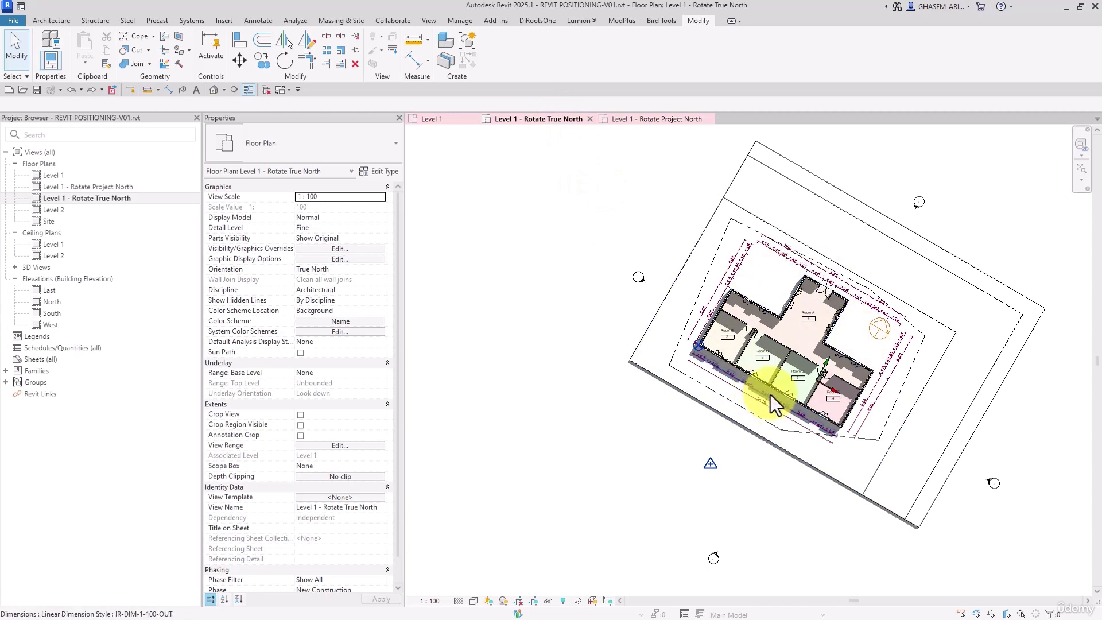
pyautogui.click(710, 119)
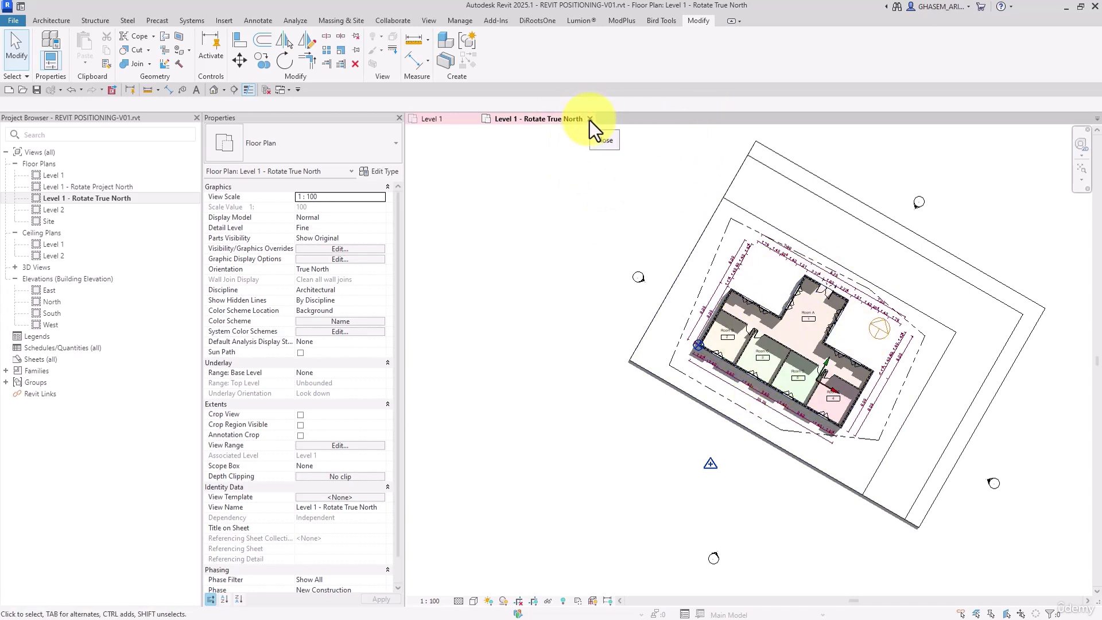
# Open the default 3D view to examine the building's shadows and the sun path from an oblique angle, and close the view
pyautogui.click(213, 90)
pyautogui.keyDown('shift'); pyautogui.moveTo(590, 361); pyautogui.dragTo(654, 190, button='middle'); pyautogui.keyUp('shift')
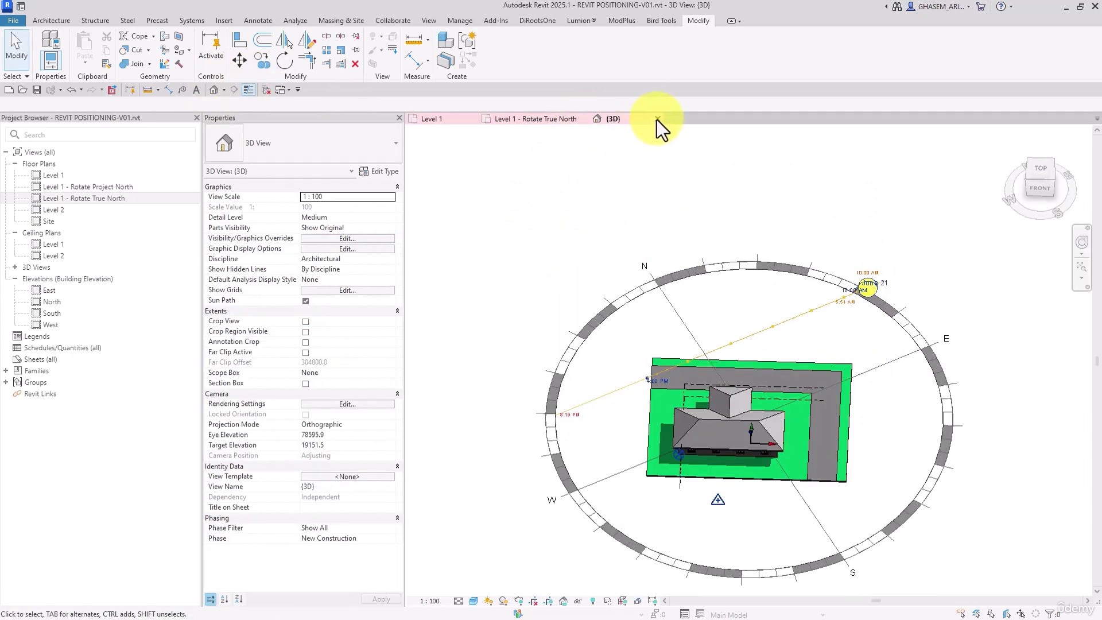
pyautogui.click(657, 119)
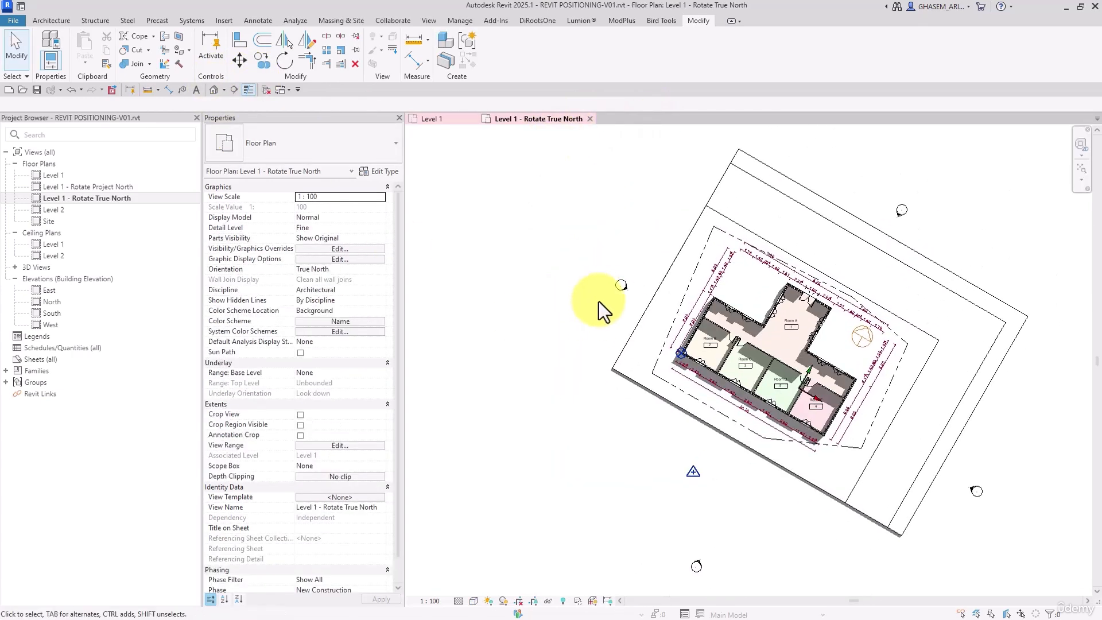